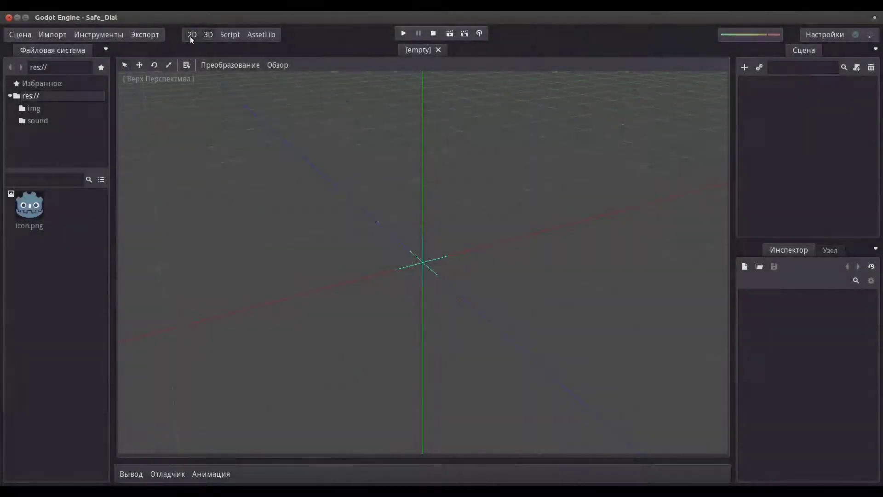
# Switch to the 2D workspace and create a Node2D as the scene's root node.
pyautogui.click(191, 36)
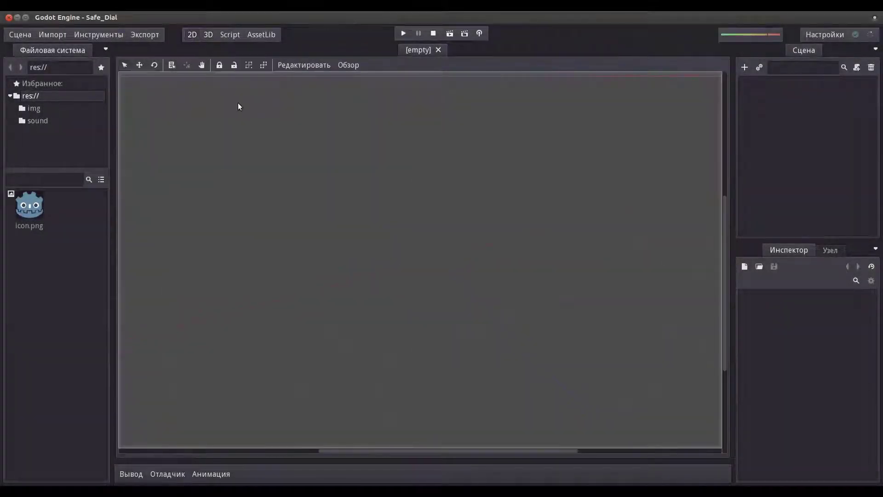
pyautogui.click(745, 68)
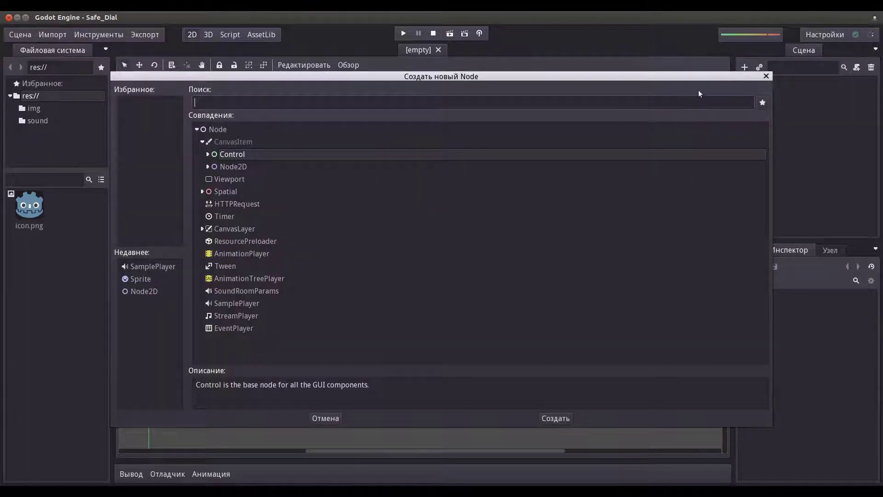
pyautogui.click(232, 170)
pyautogui.click(555, 418)
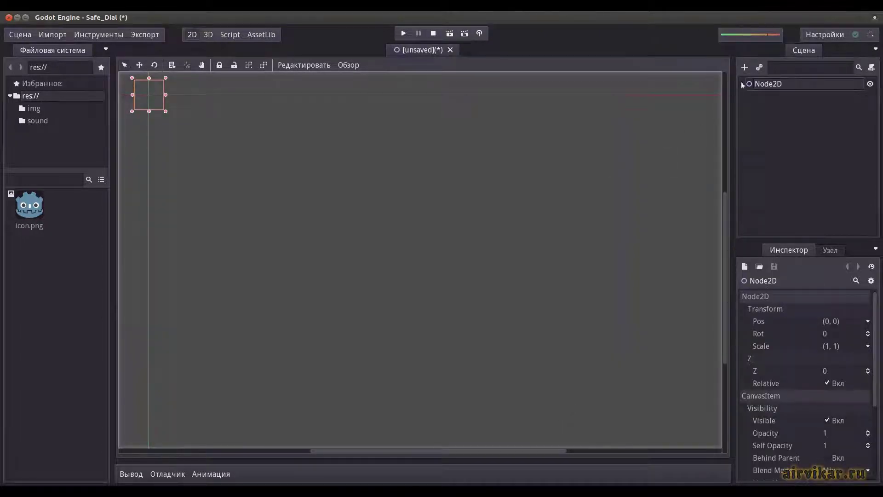
# Add a Sprite child under Node2D and rename it background.
pyautogui.click(743, 67)
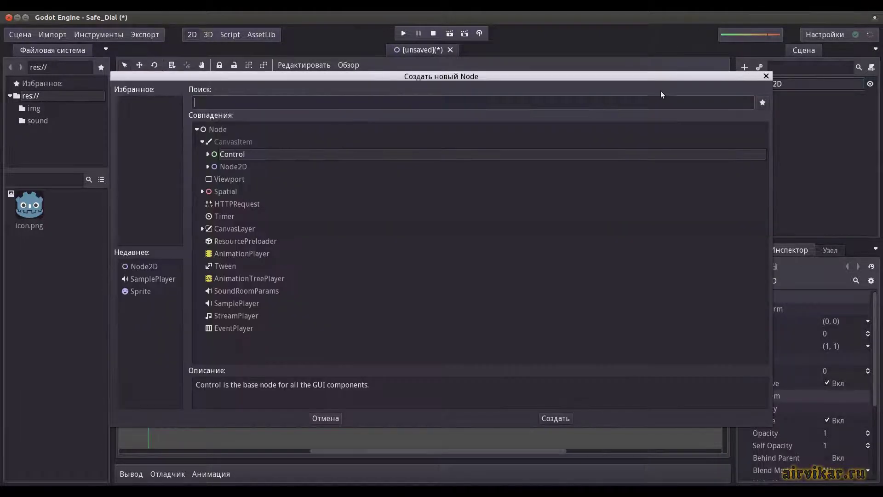
pyautogui.click(208, 166)
pyautogui.click(235, 216)
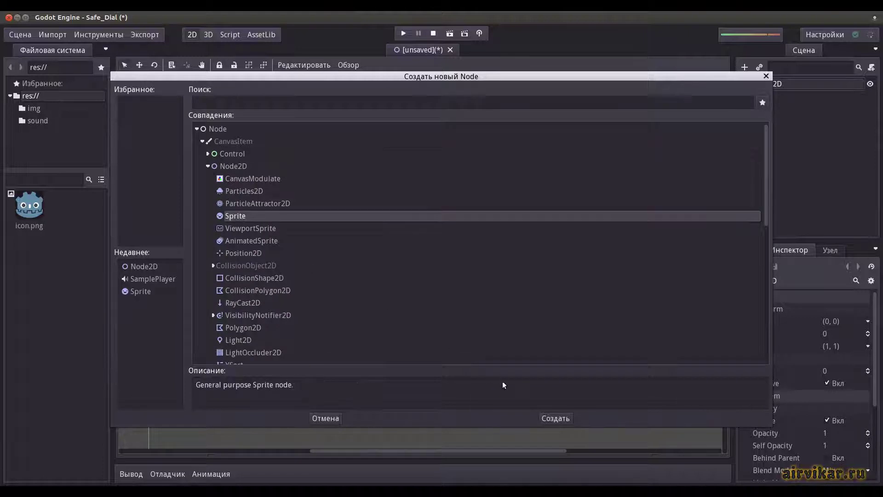
pyautogui.click(547, 419)
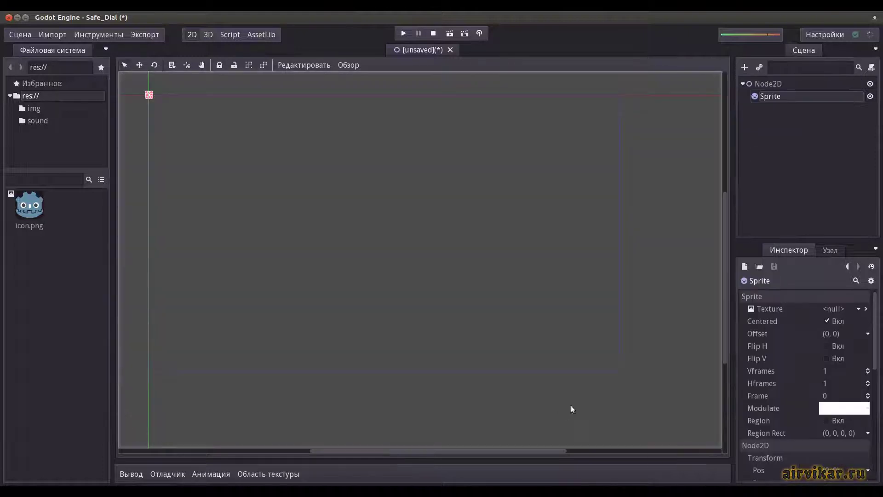
pyautogui.doubleClick(776, 100)
pyautogui.write('background')
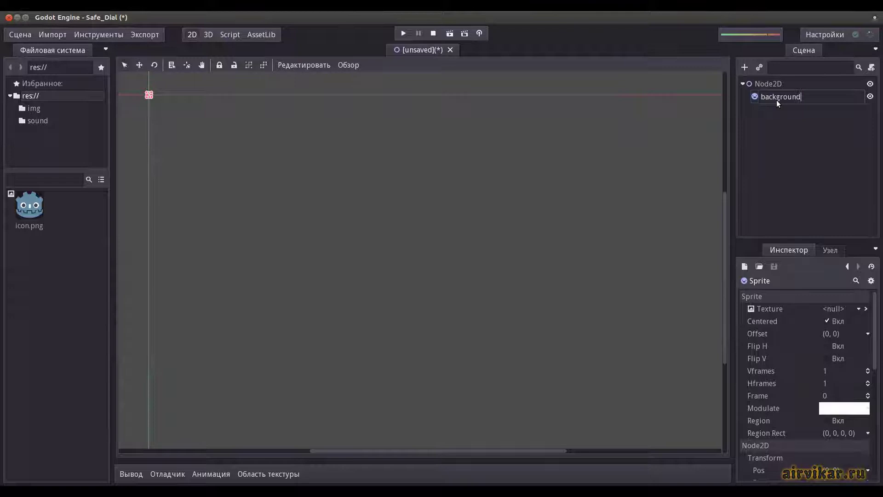
pyautogui.press('Return')
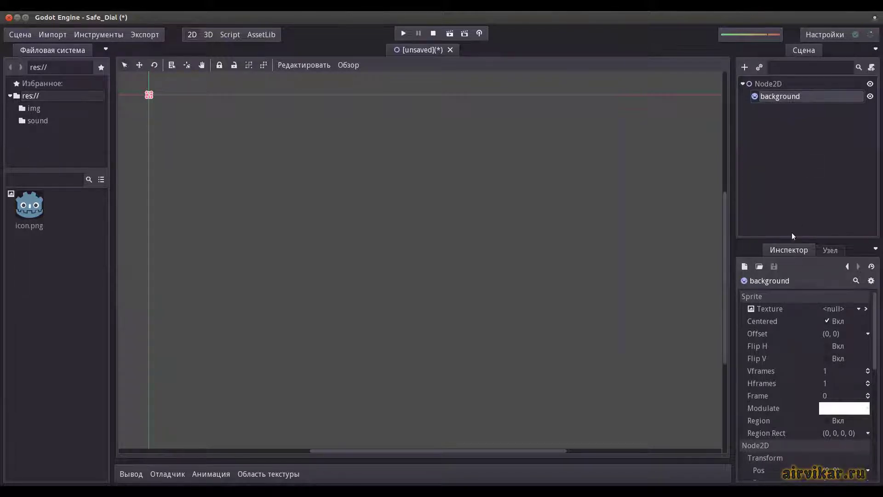
# Load img/background.jpg as the background texture and turn off Centered.
pyautogui.moveTo(804, 239); pyautogui.dragTo(807, 215)
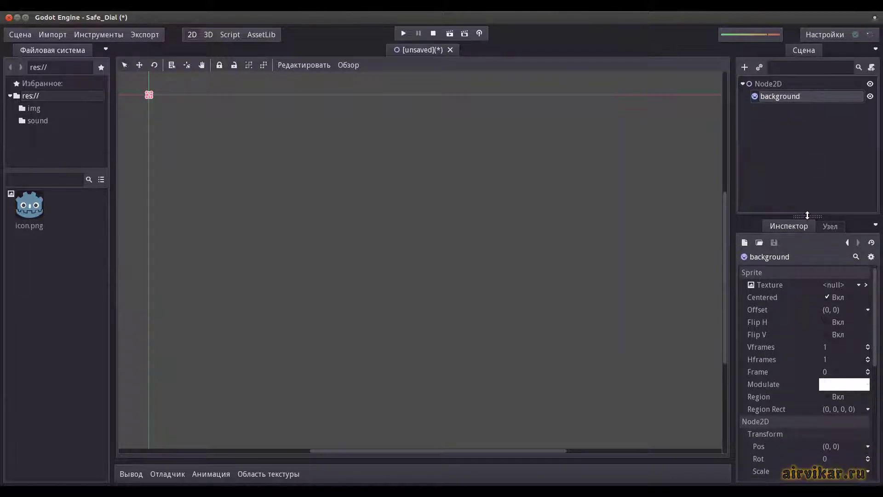
pyautogui.click(849, 283)
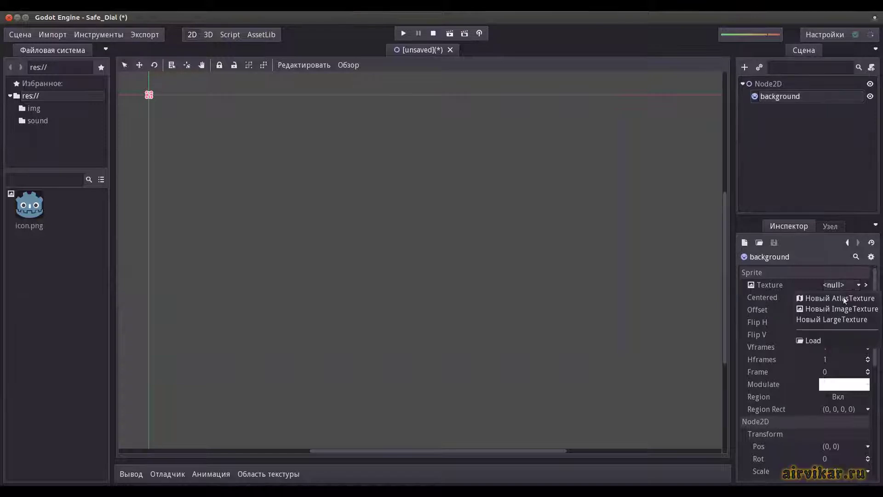
pyautogui.click(825, 338)
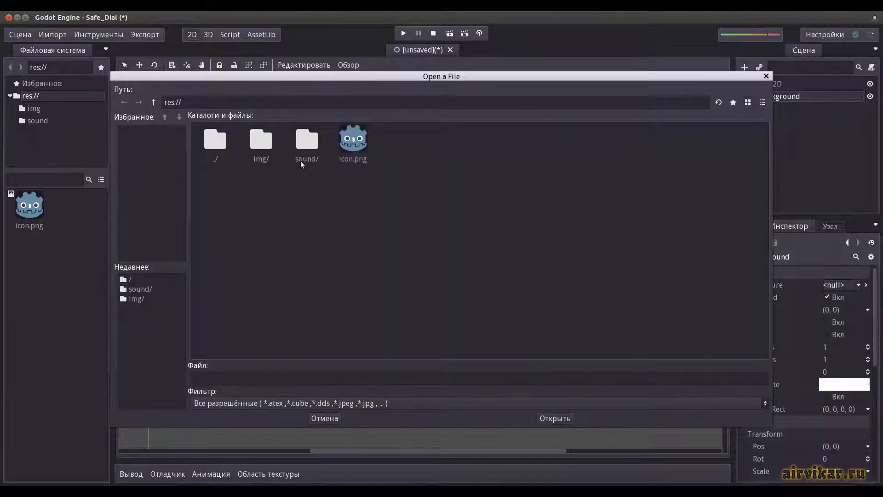
pyautogui.doubleClick(262, 138)
pyautogui.click(261, 138)
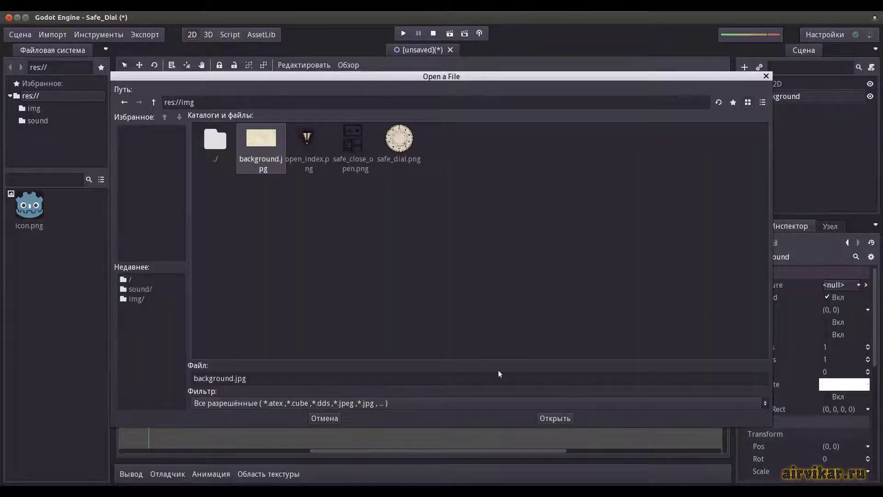
pyautogui.click(555, 417)
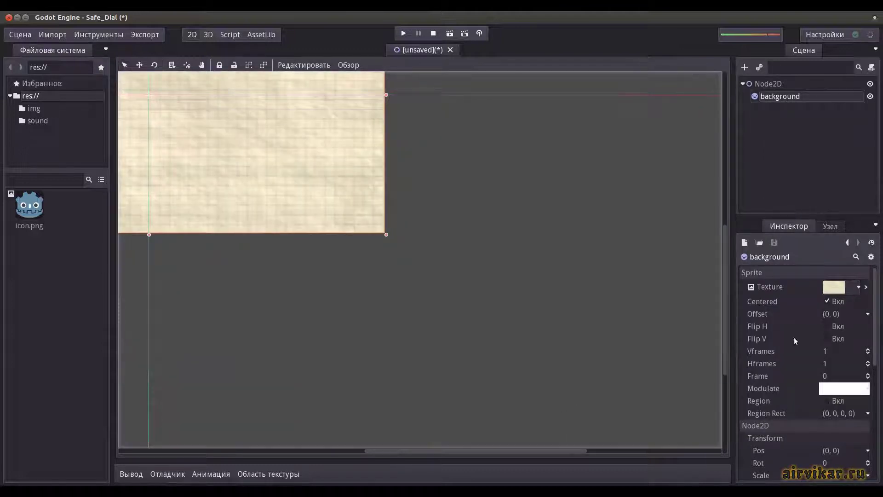
pyautogui.click(826, 301)
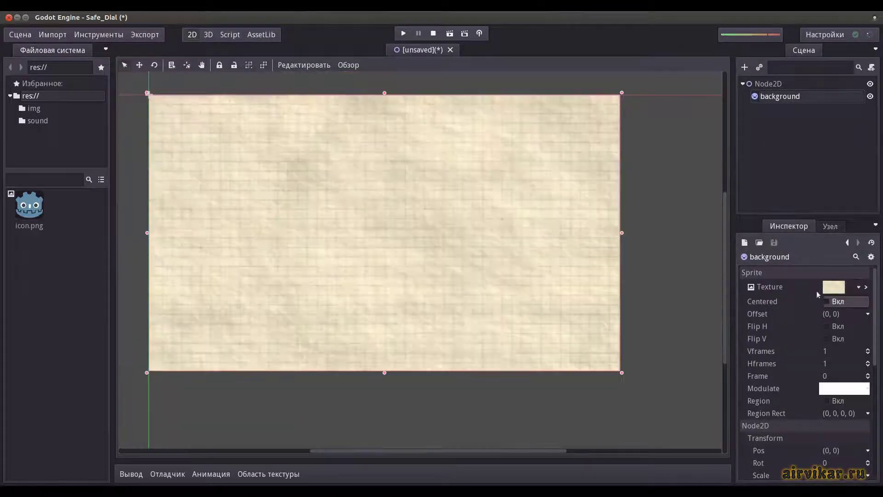
pyautogui.click(766, 85)
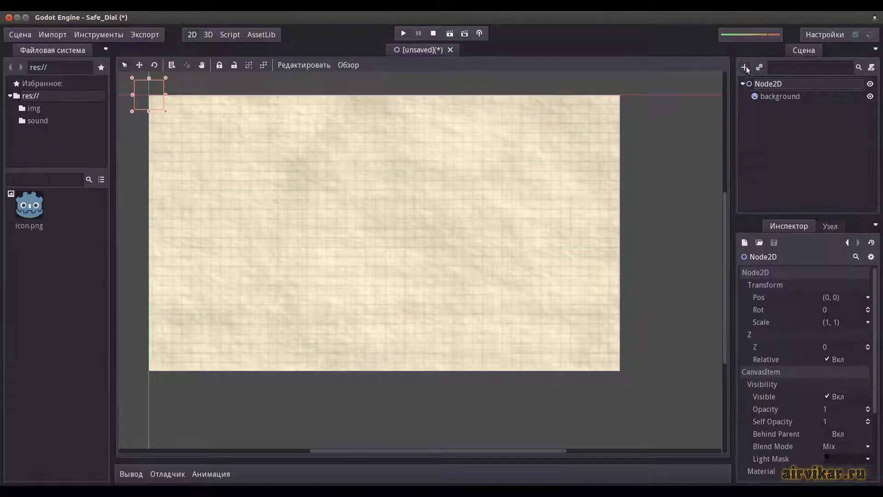
# Add a second Sprite under Node2D named safe_dial.
pyautogui.click(745, 68)
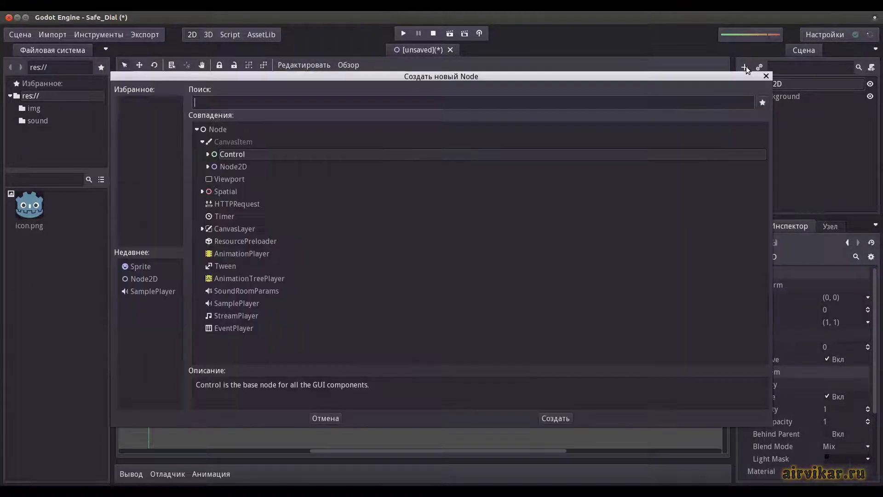
pyautogui.click(208, 167)
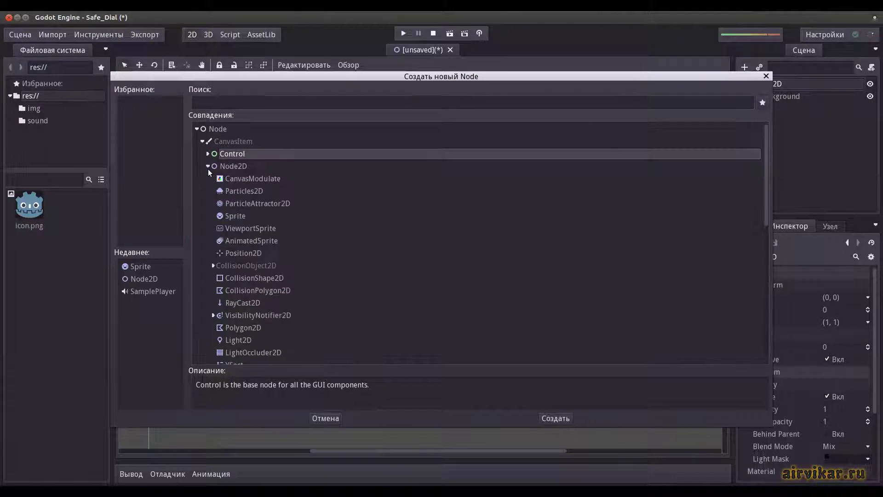
pyautogui.click(239, 215)
pyautogui.click(548, 416)
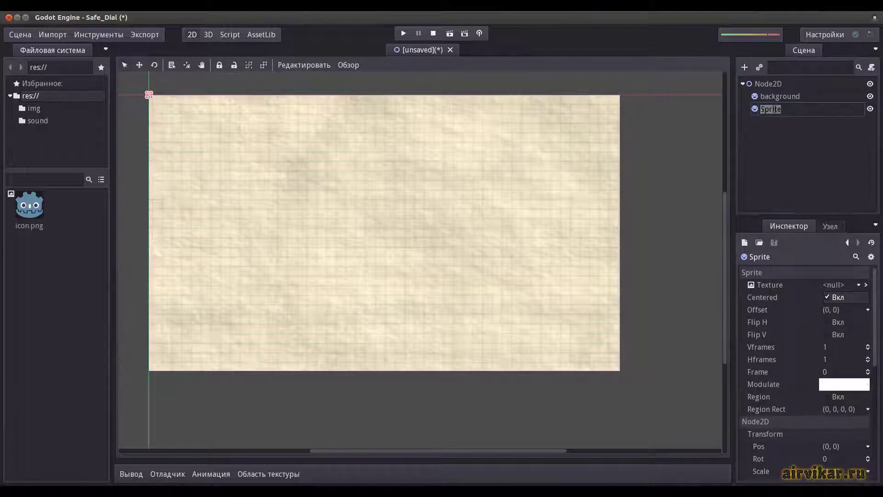
pyautogui.write('safe')
pyautogui.write('_d')
pyautogui.write('ial')
pyautogui.press('Return')
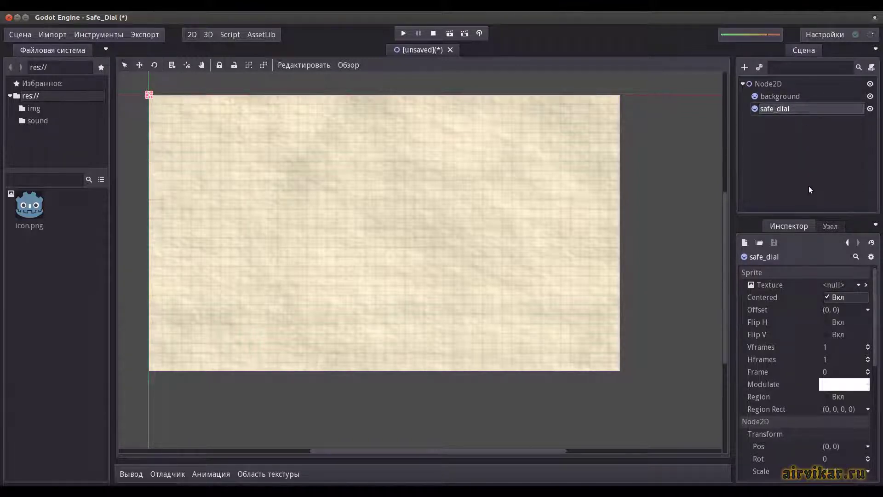
# Load img/safe_dial.png as the safe_dial sprite's texture.
pyautogui.click(854, 285)
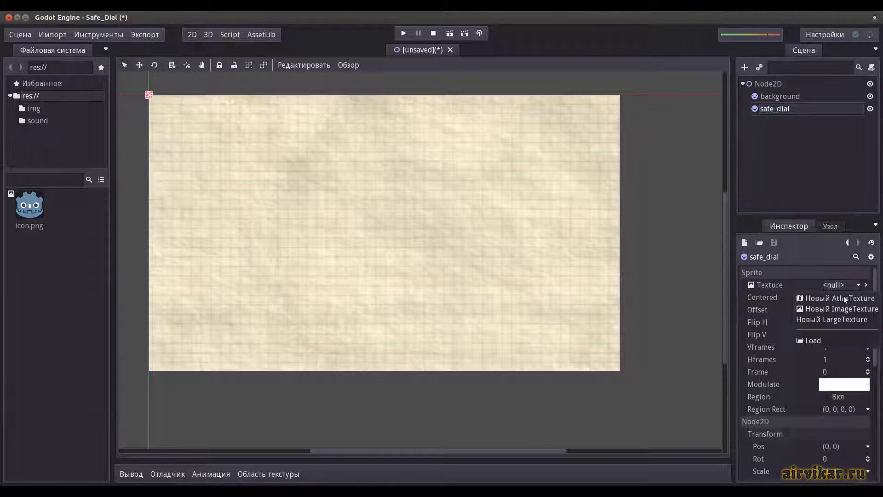
pyautogui.click(819, 337)
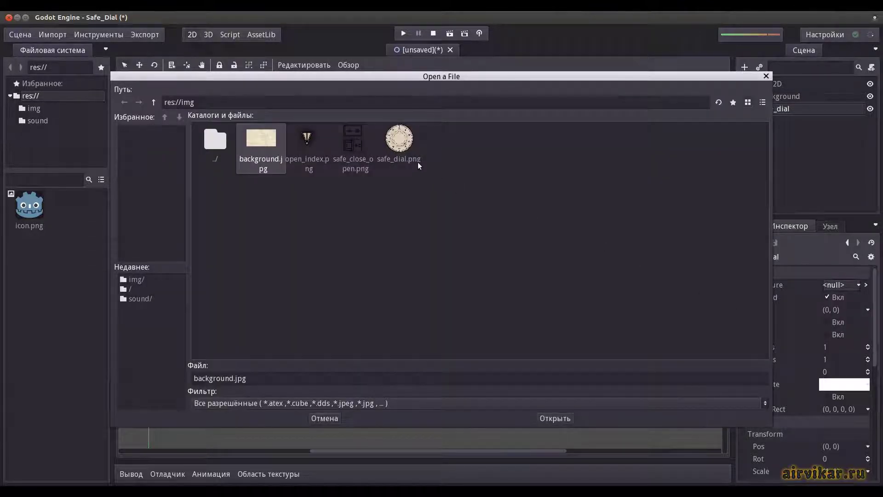
pyautogui.click(408, 143)
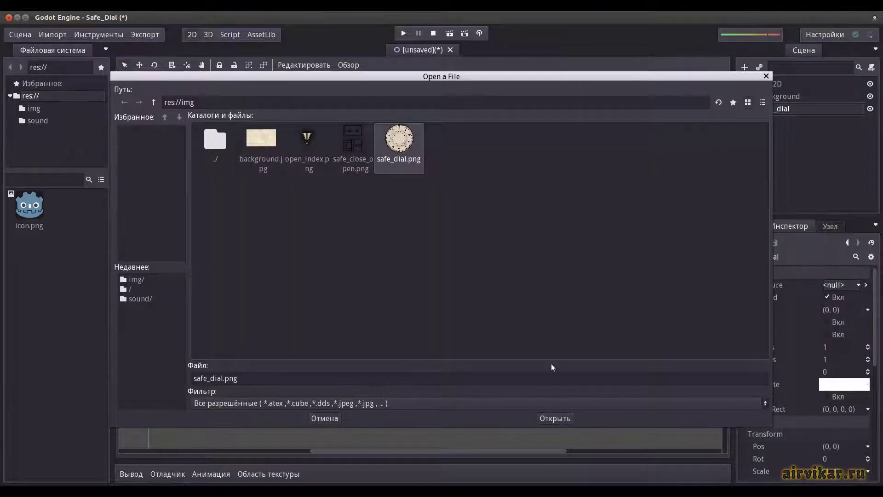
pyautogui.click(551, 415)
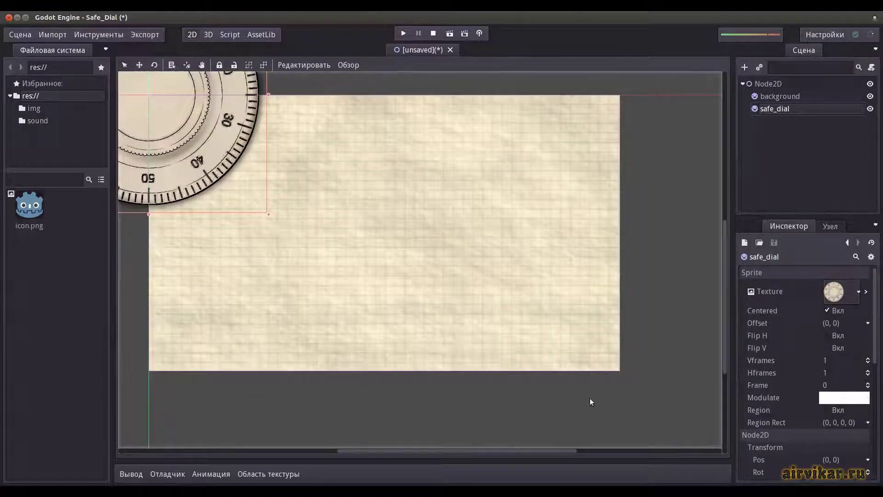
pyautogui.scroll(-2, 808, 334)
# Set safe_dial's Transform position to x 512, y 300 in the Inspector.
pyautogui.scroll(-2, 808, 335)
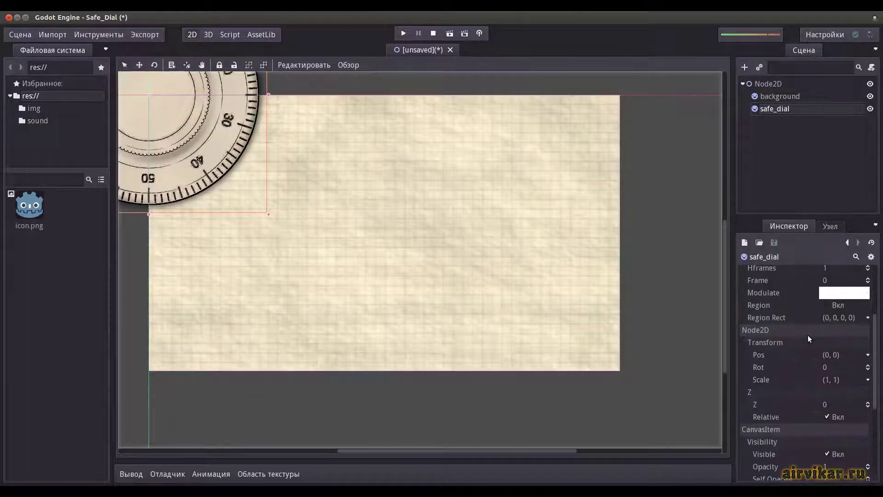
pyautogui.scroll(-2, 807, 335)
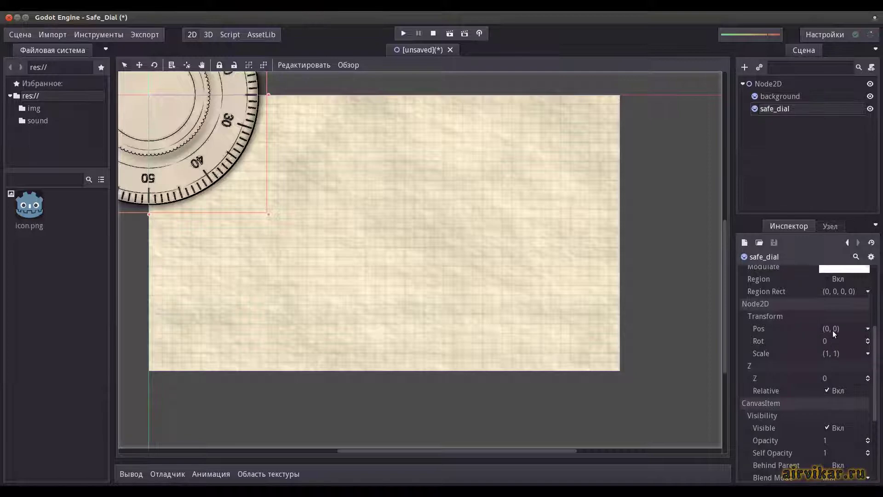
pyautogui.click(833, 330)
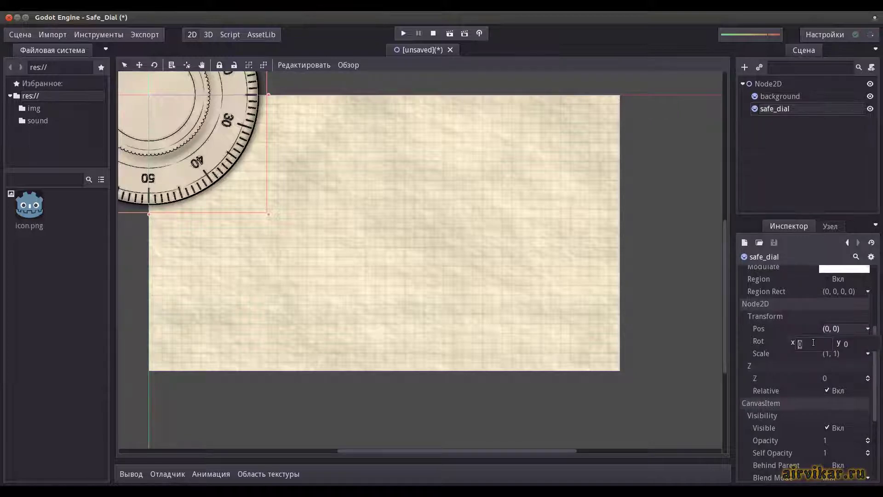
pyautogui.write('512')
pyautogui.press('Tab')
pyautogui.write('5')
pyautogui.press('Return')
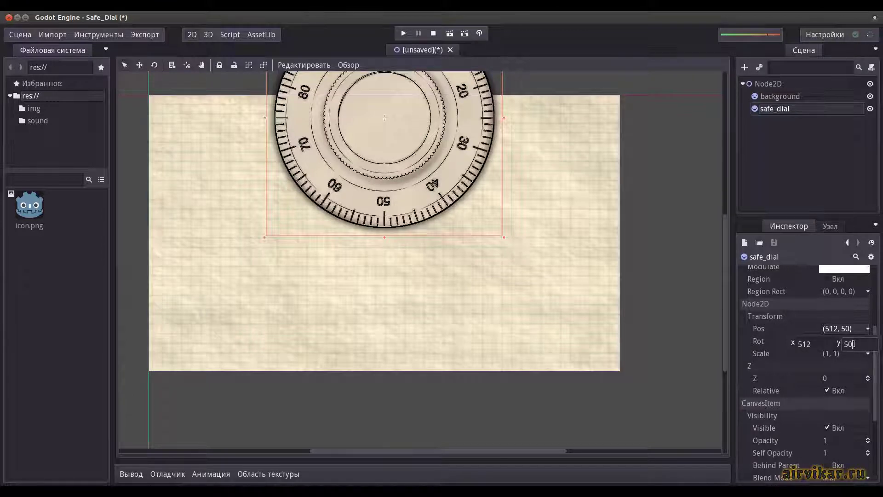
pyautogui.moveTo(853, 344); pyautogui.dragTo(842, 344)
pyautogui.write('300')
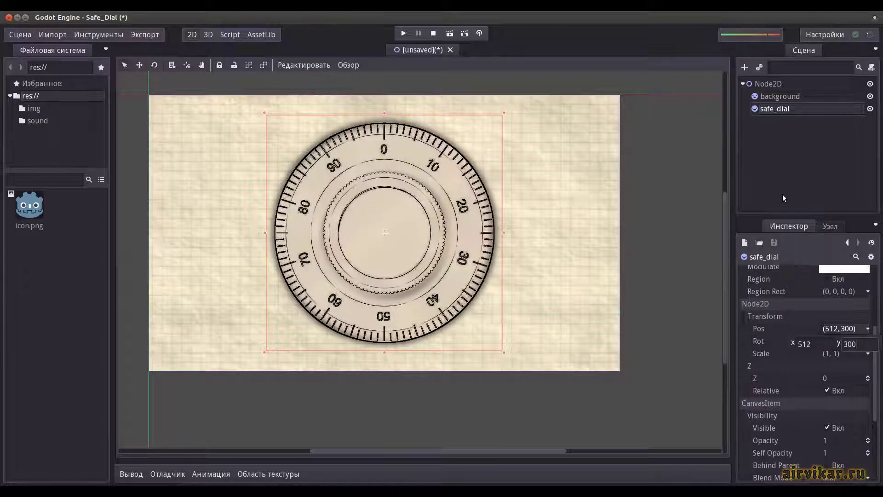
pyautogui.click(800, 239)
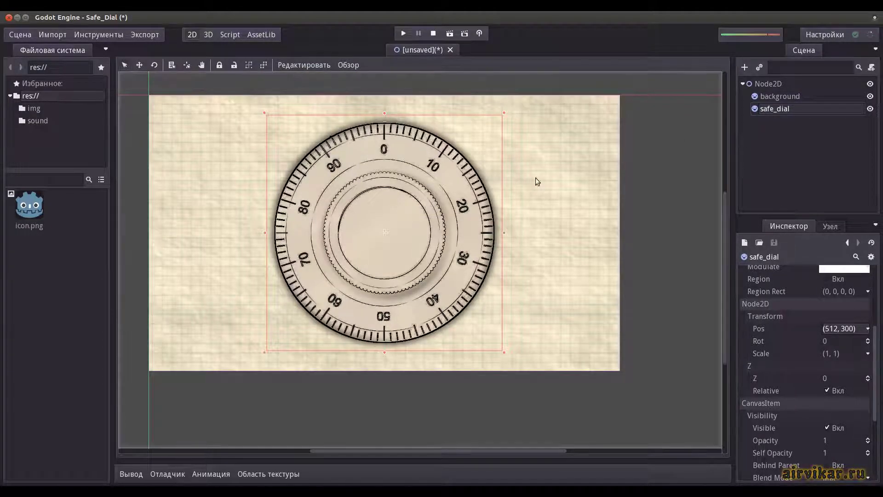
pyautogui.click(769, 84)
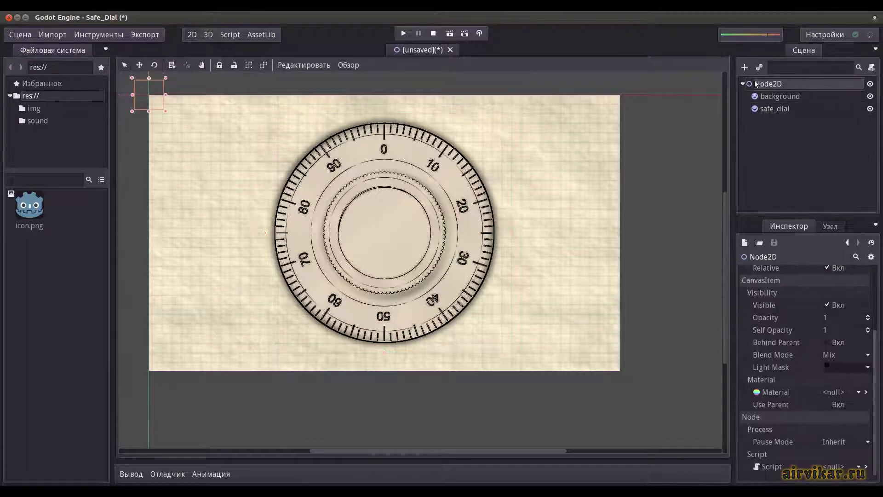
# Add a third Sprite under Node2D named open_idex.
pyautogui.click(745, 68)
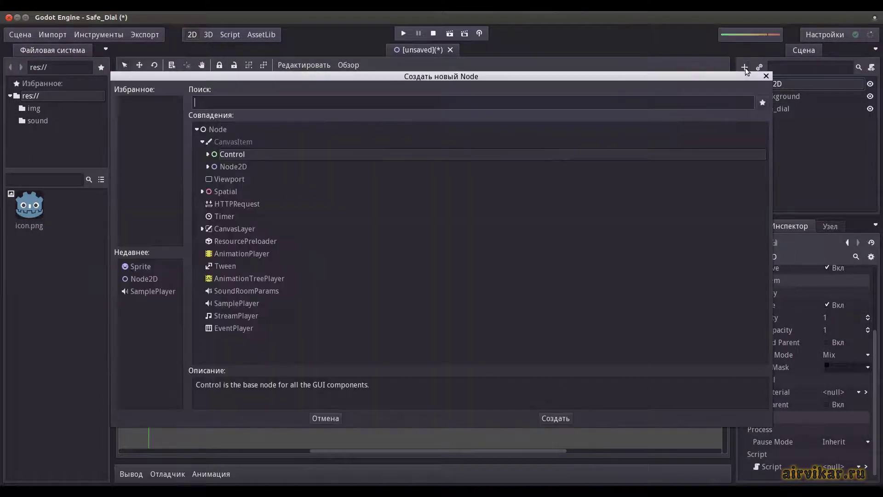
pyautogui.click(207, 166)
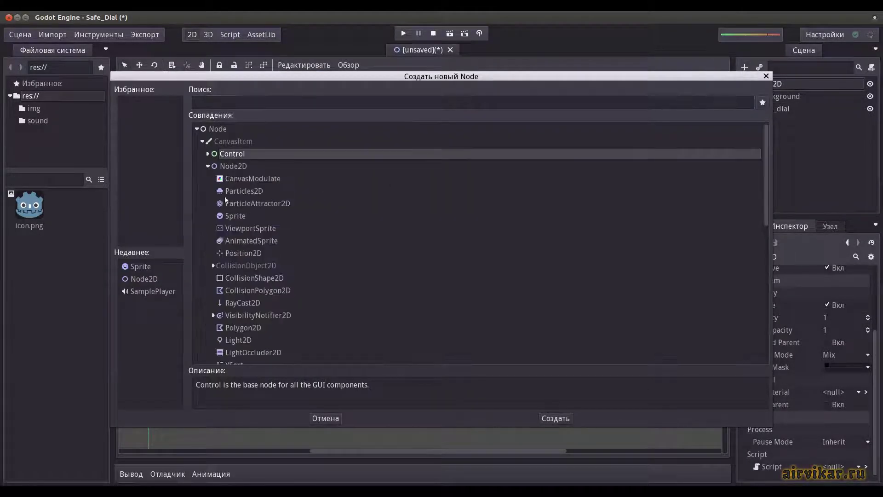
pyautogui.click(235, 216)
pyautogui.click(553, 417)
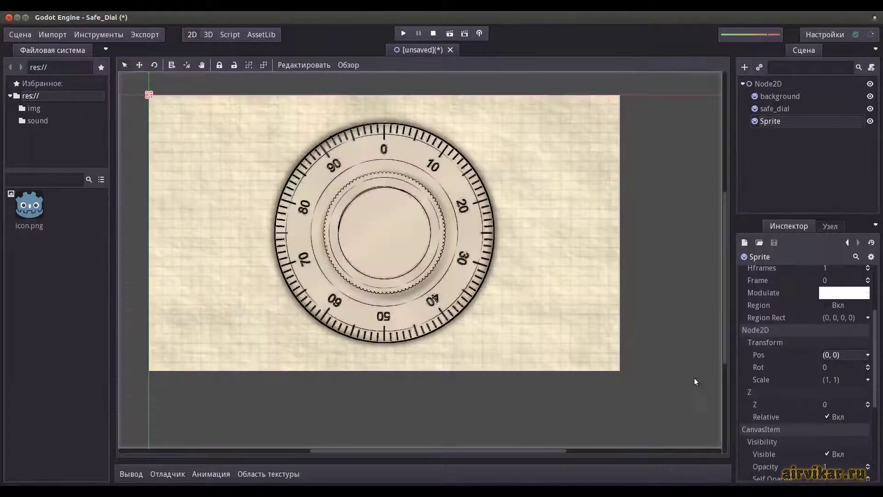
pyautogui.doubleClick(778, 123)
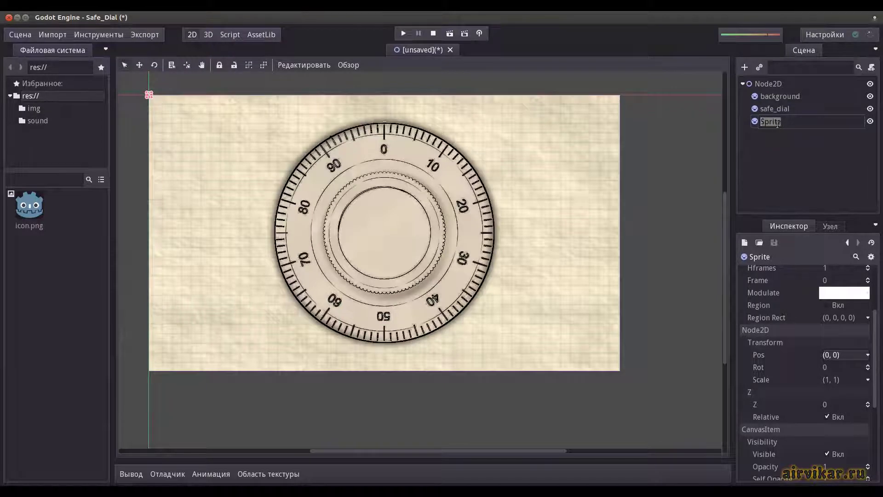
pyautogui.write('ope')
pyautogui.write('n')
pyautogui.write('_idex')
pyautogui.press('Return')
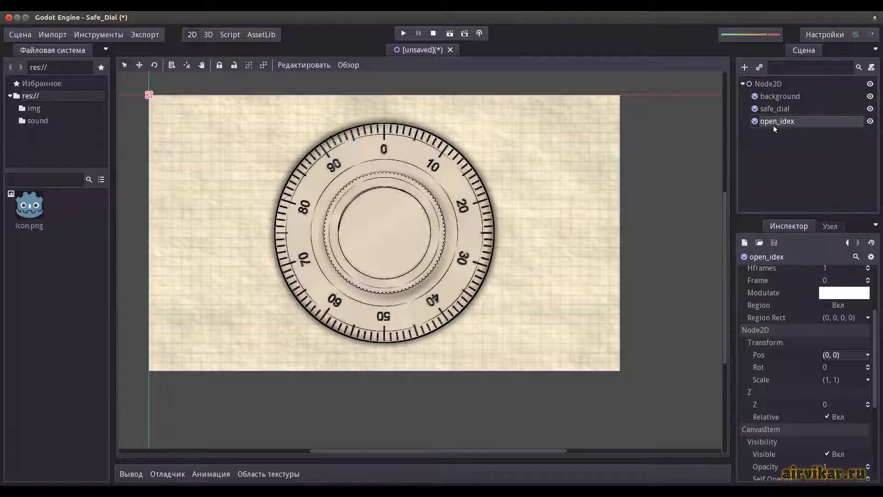
# Load img/open_index.png as the open_idex sprite's texture.
pyautogui.scroll(5, 831, 366)
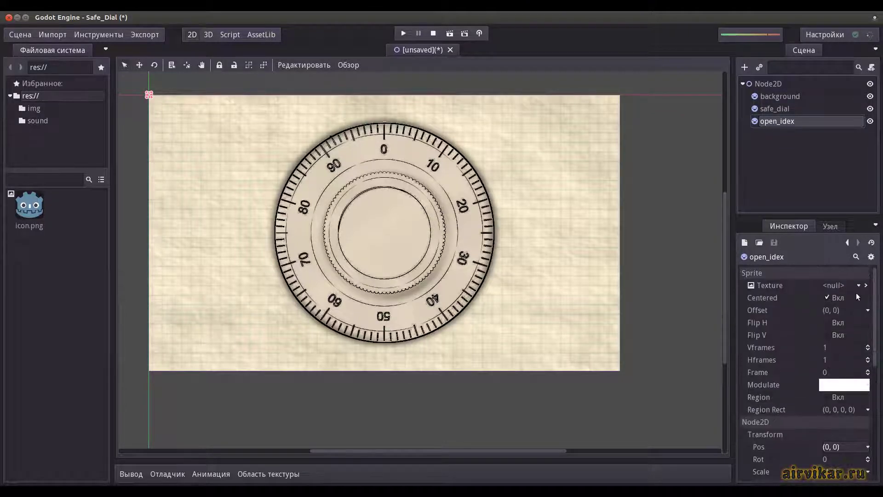
pyautogui.click(859, 285)
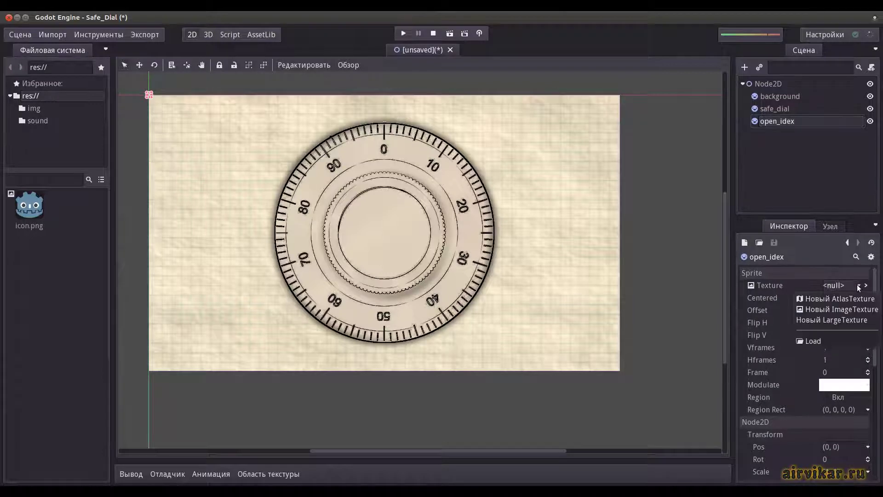
pyautogui.click(826, 340)
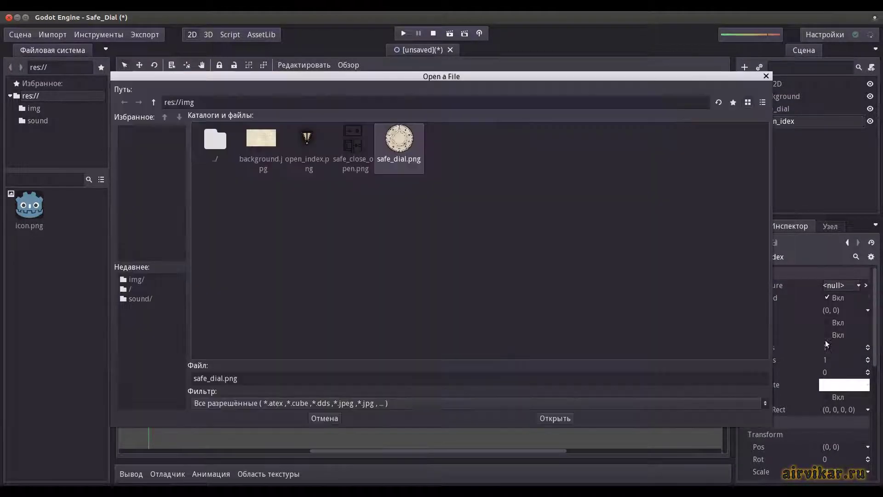
pyautogui.click(328, 157)
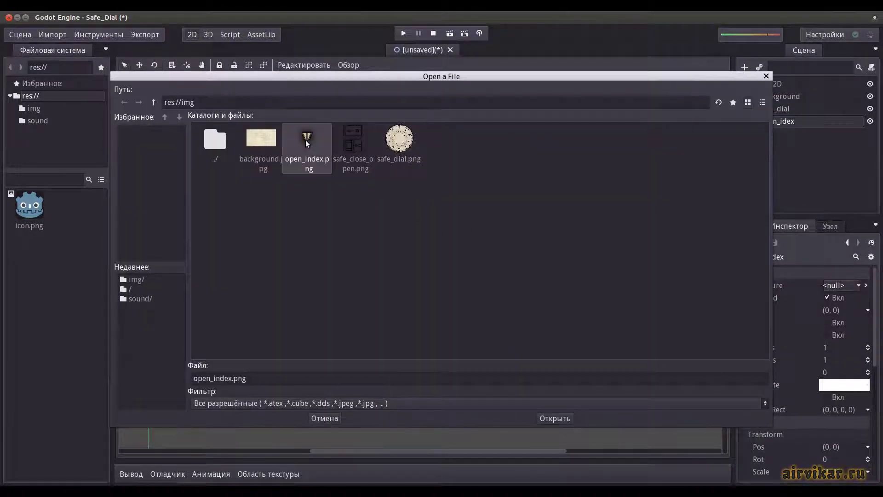
pyautogui.click(549, 418)
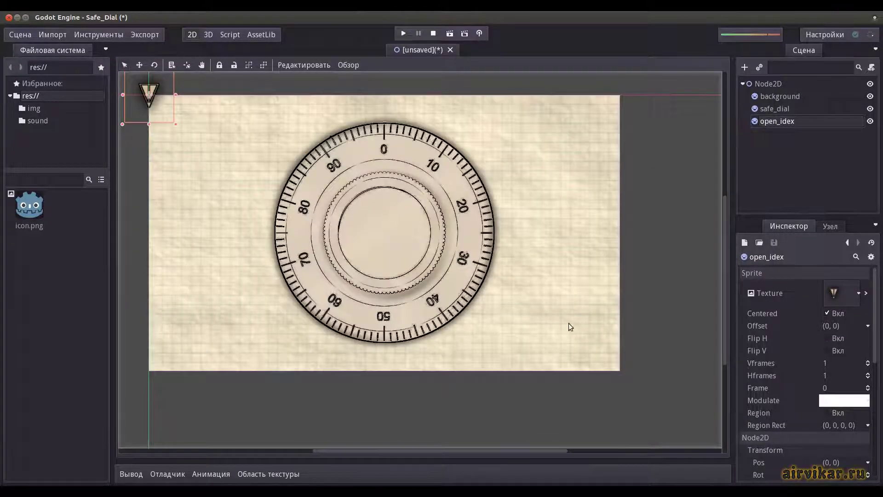
# Set open_idex's position to (512, 50), just above the dial's 0 mark.
pyautogui.scroll(-3, 810, 327)
pyautogui.scroll(-2, 810, 327)
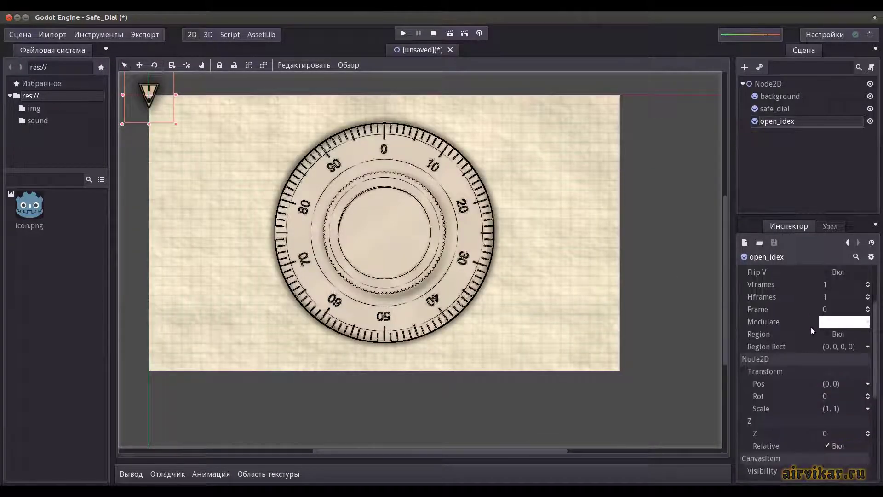
pyautogui.scroll(-2, 824, 345)
pyautogui.scroll(-1, 826, 331)
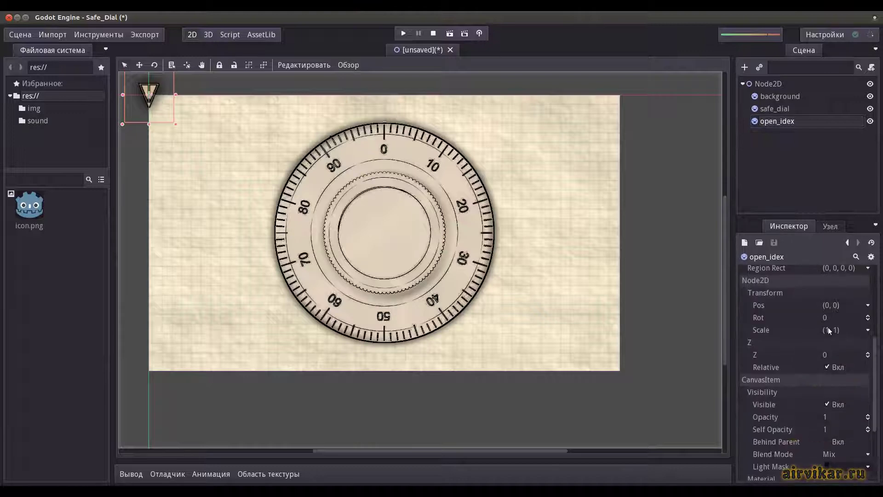
pyautogui.click(835, 305)
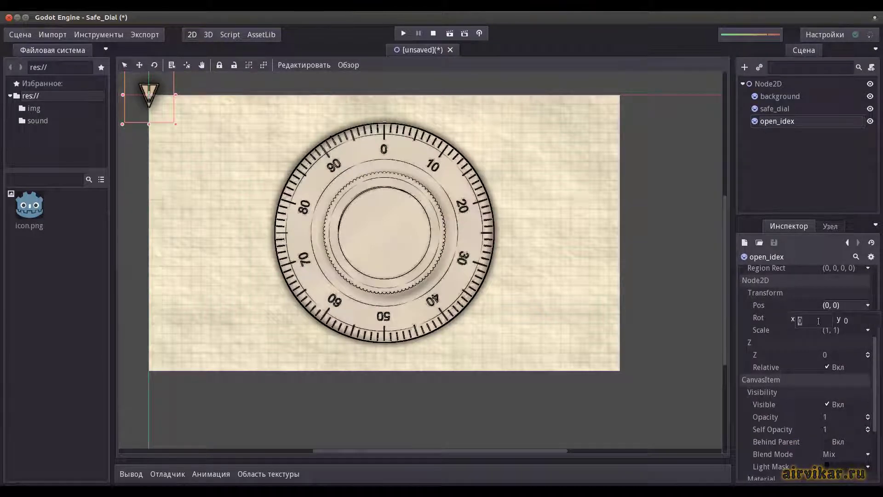
pyautogui.write('512')
pyautogui.click(845, 320)
pyautogui.write('5')
pyautogui.press('Return')
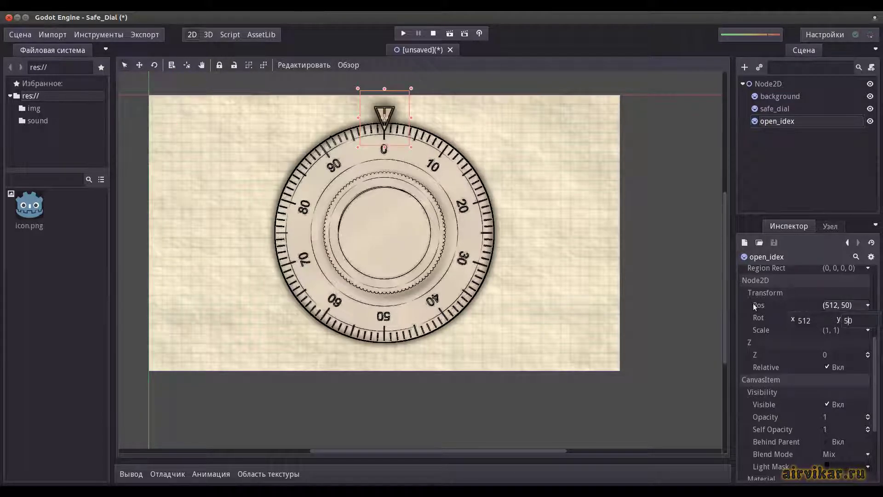
pyautogui.click(777, 304)
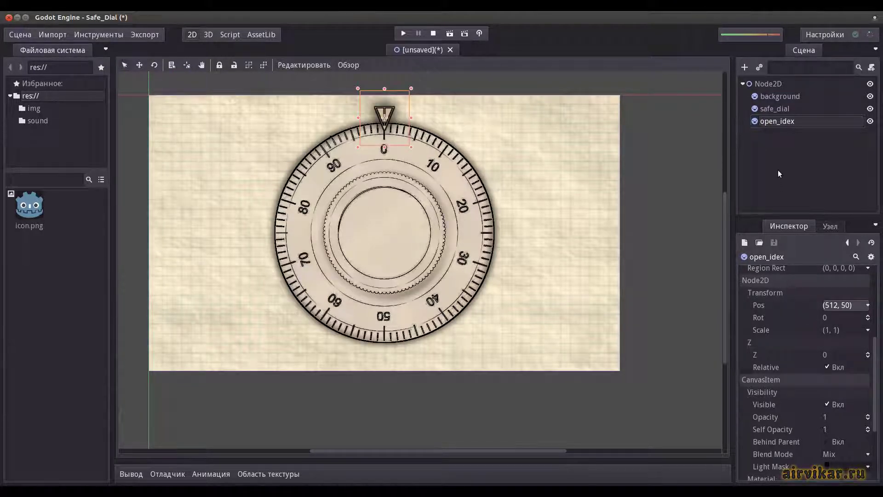
# Add a fourth Sprite child to the root Node2D and rename it safe.
pyautogui.click(775, 84)
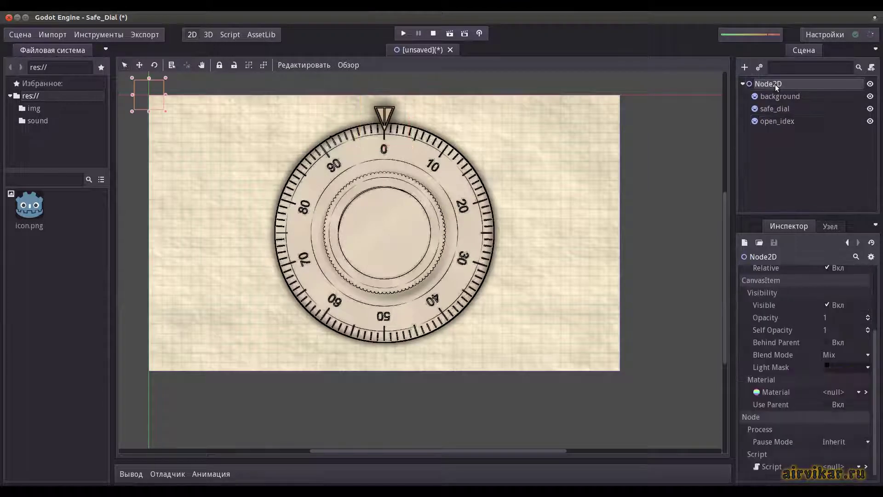
pyautogui.click(744, 68)
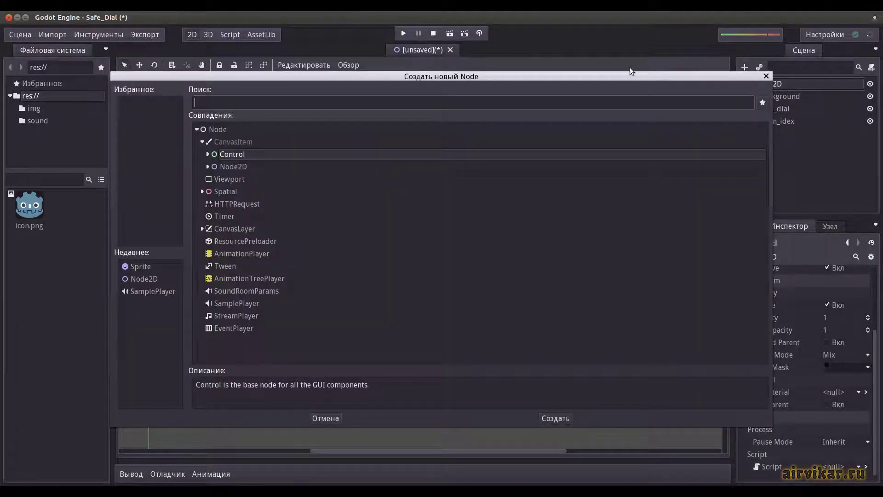
pyautogui.click(206, 166)
pyautogui.click(231, 217)
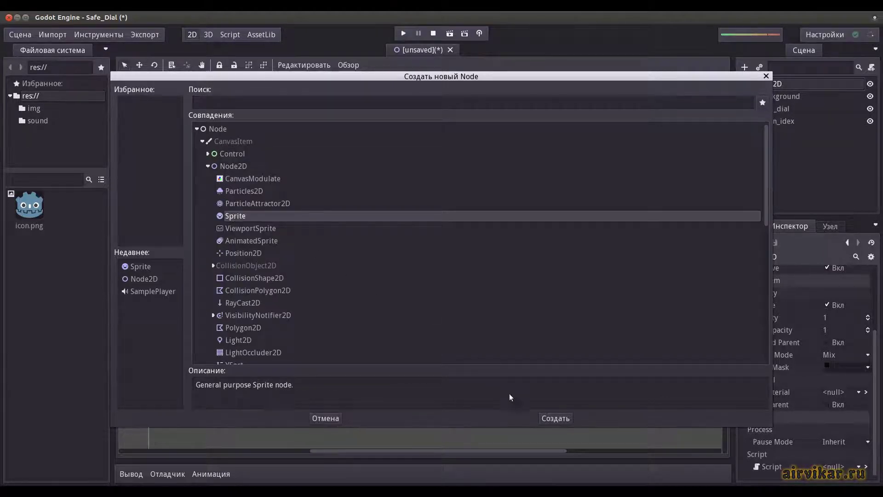
pyautogui.click(547, 418)
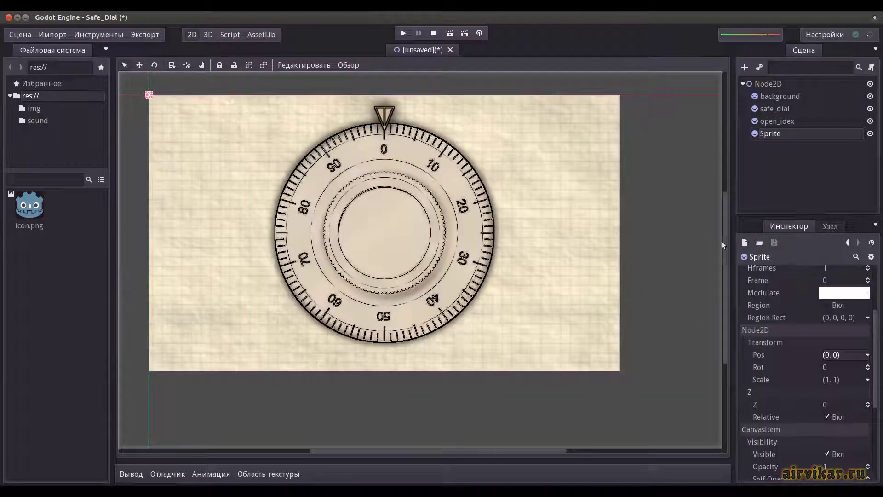
pyautogui.doubleClick(776, 137)
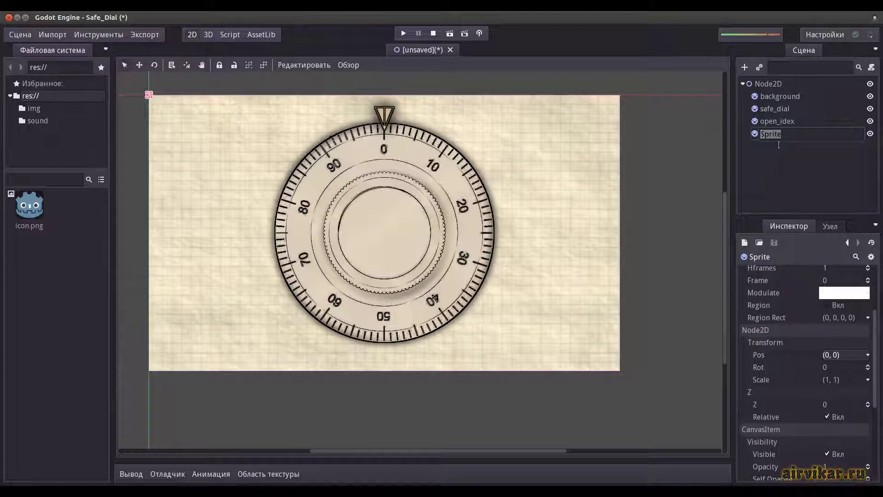
pyautogui.write('safe')
pyautogui.press('Return')
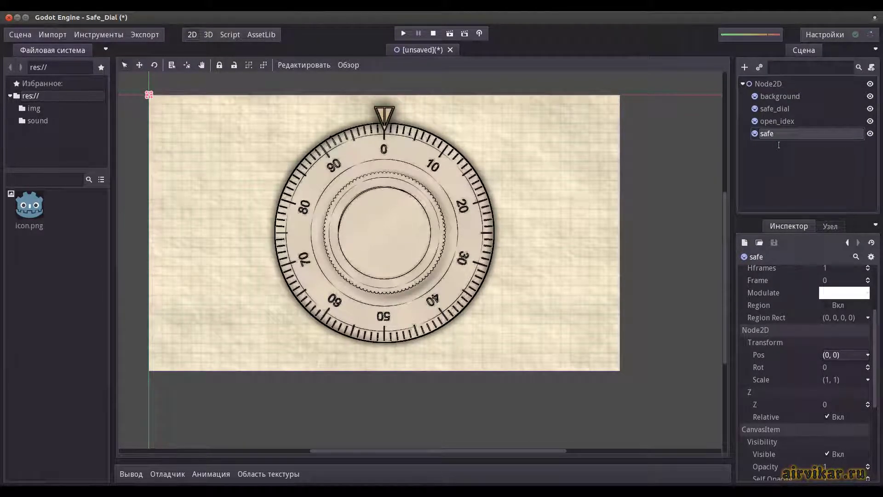
pyautogui.scroll(2, 802, 290)
# Load safe_close_open.png as the safe's texture and drag it right of the dial.
pyautogui.scroll(2, 802, 291)
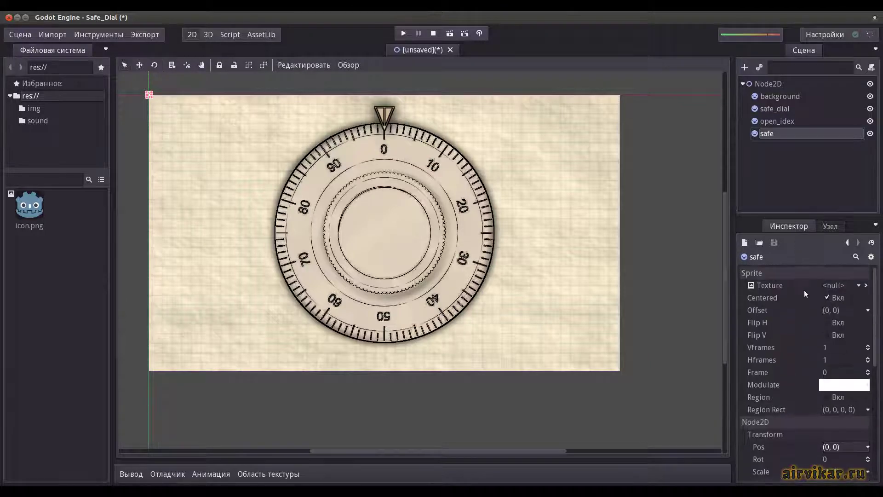
pyautogui.click(858, 286)
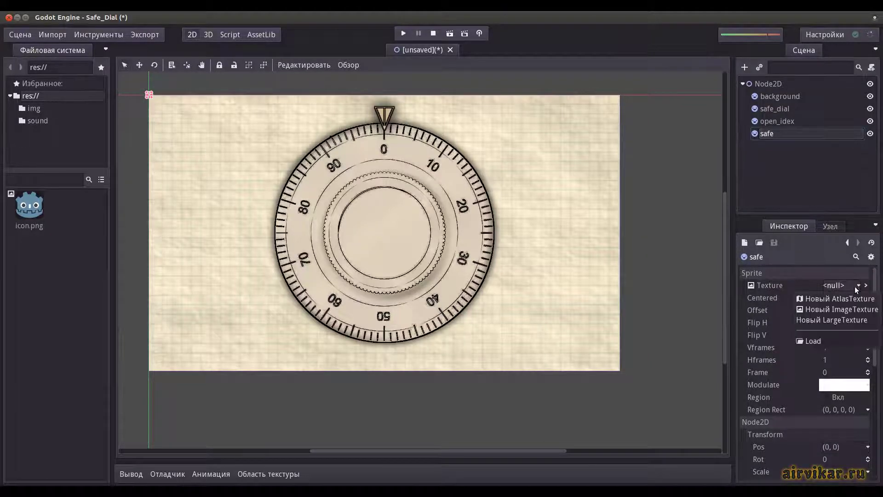
pyautogui.click(845, 337)
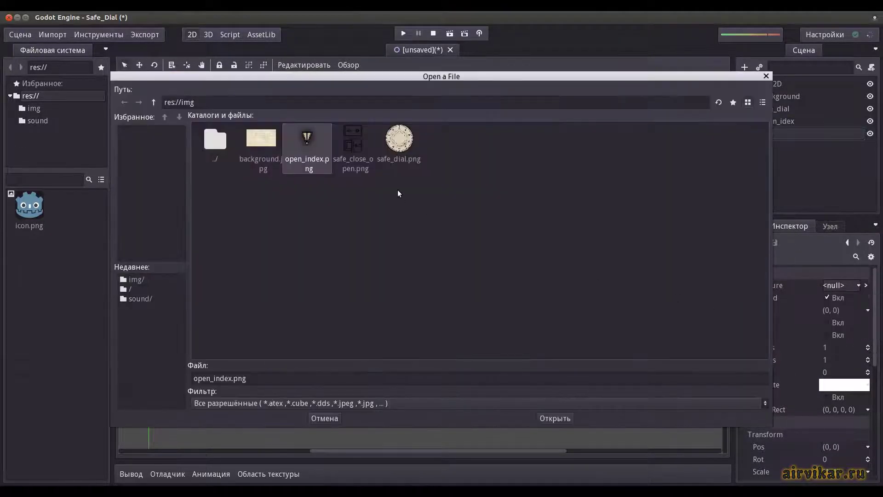
pyautogui.click(350, 142)
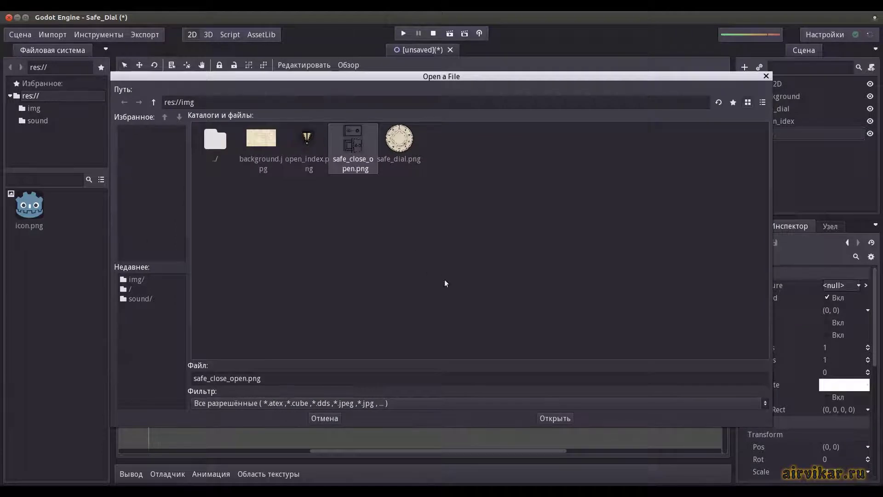
pyautogui.click(558, 420)
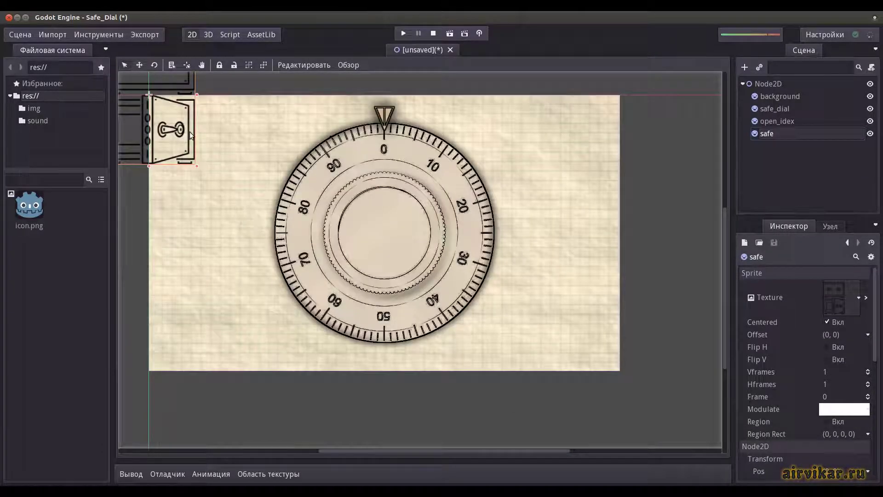
pyautogui.moveTo(190, 132); pyautogui.dragTo(594, 200)
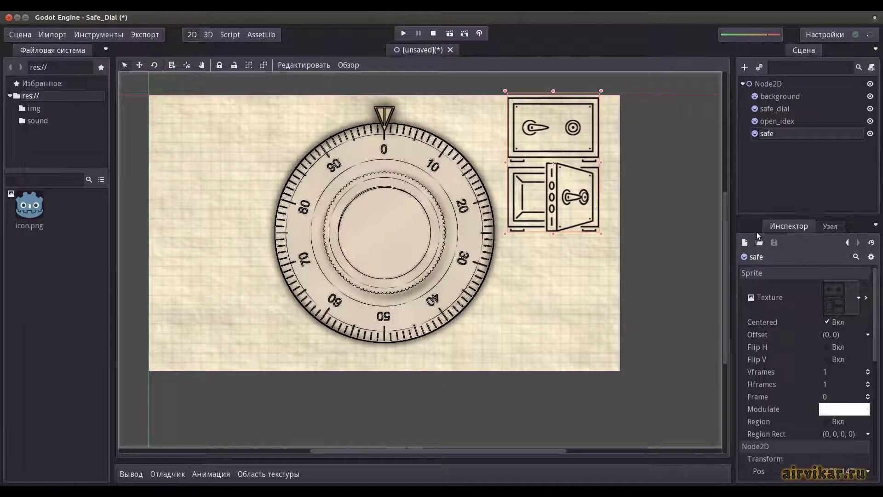
# Set the safe's Vframes to 2 and raise it to (884, 108).
pyautogui.scroll(-2, 821, 306)
pyautogui.scroll(-1, 821, 307)
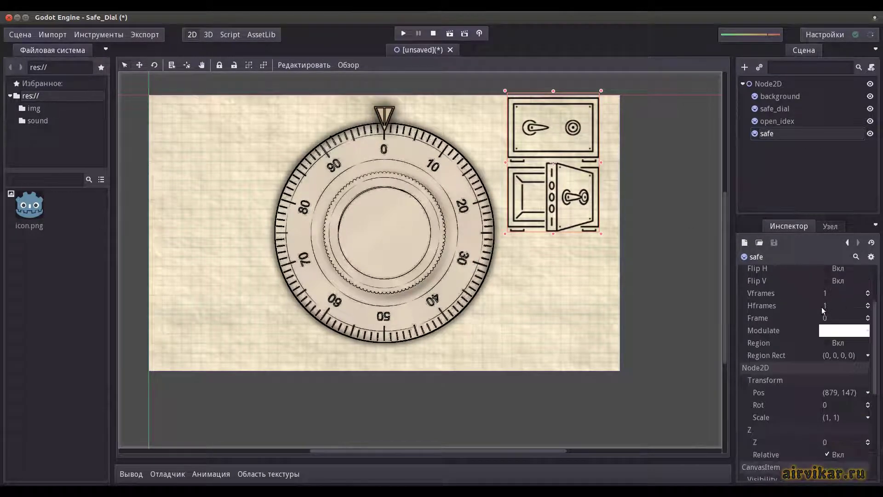
pyautogui.scroll(1, 812, 305)
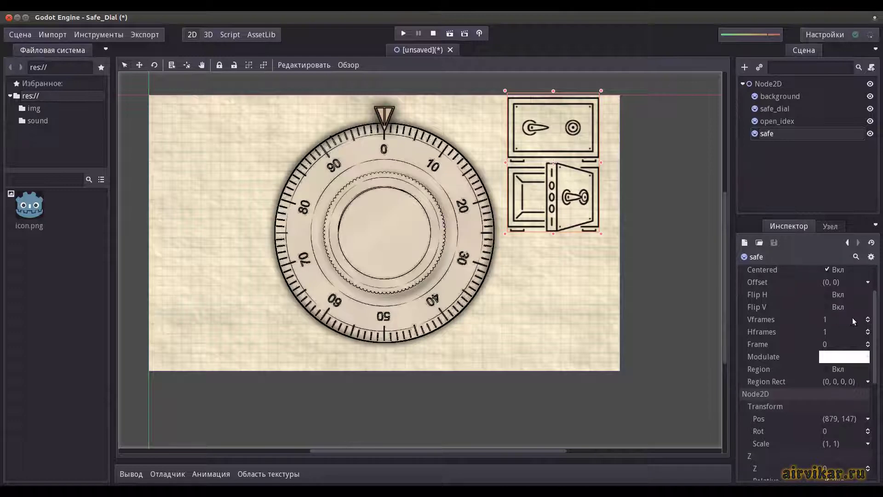
pyautogui.click(867, 317)
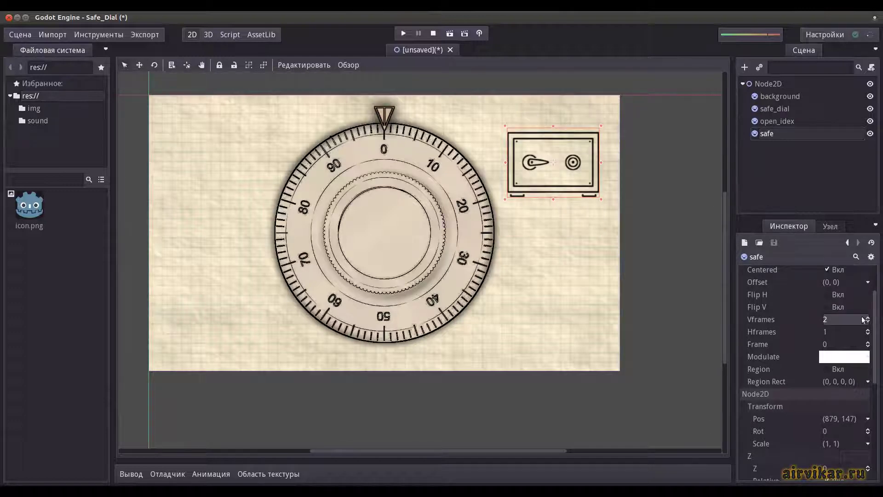
pyautogui.moveTo(584, 181); pyautogui.dragTo(586, 162)
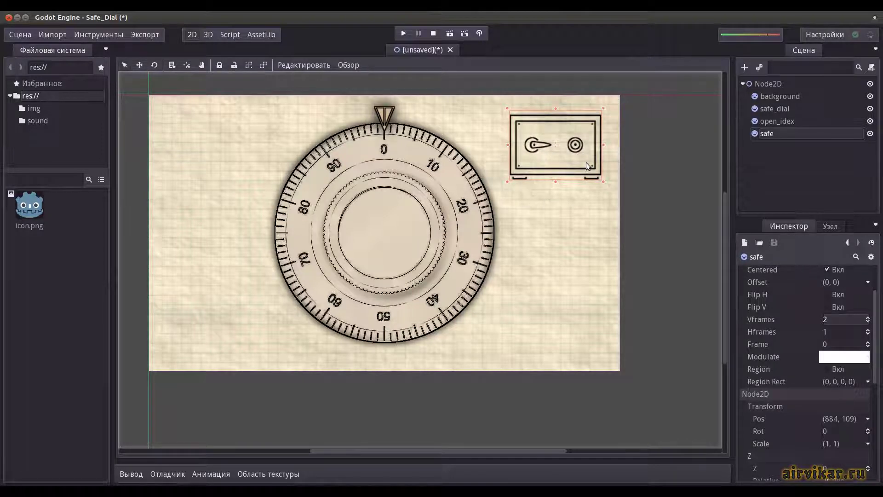
pyautogui.press('Up')
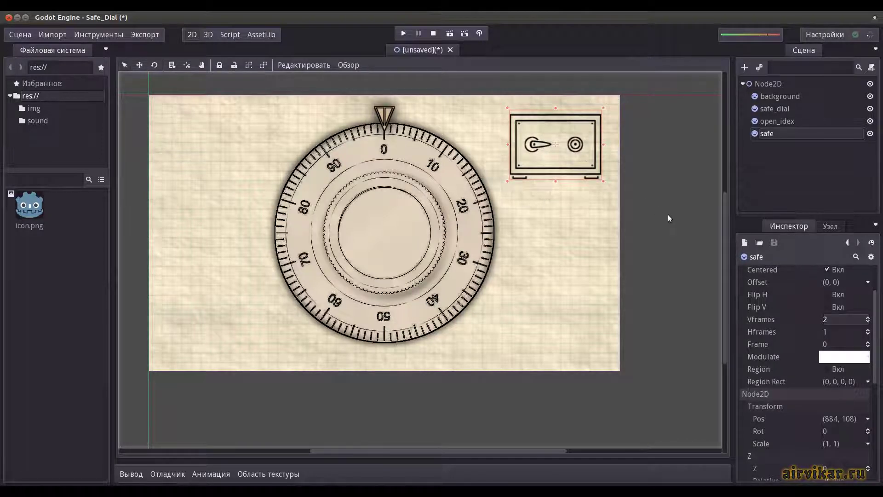
pyautogui.click(761, 84)
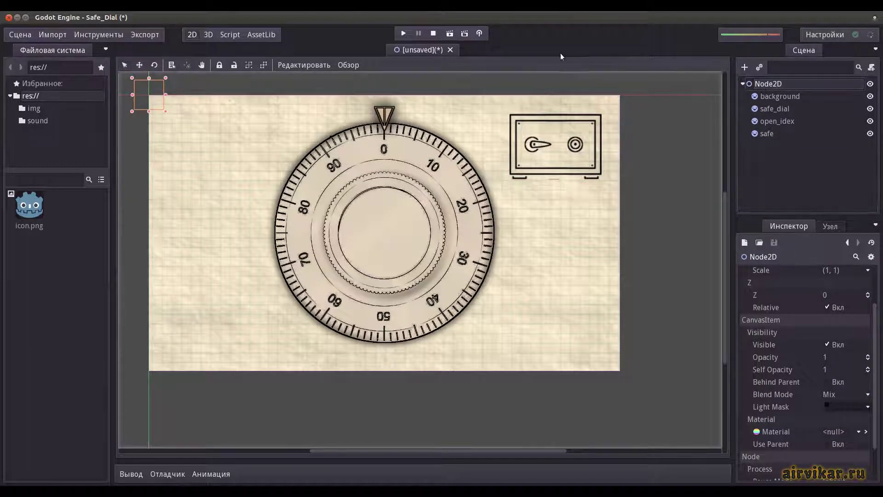
# Add a SamplePlayer node under Node2D.
pyautogui.click(745, 68)
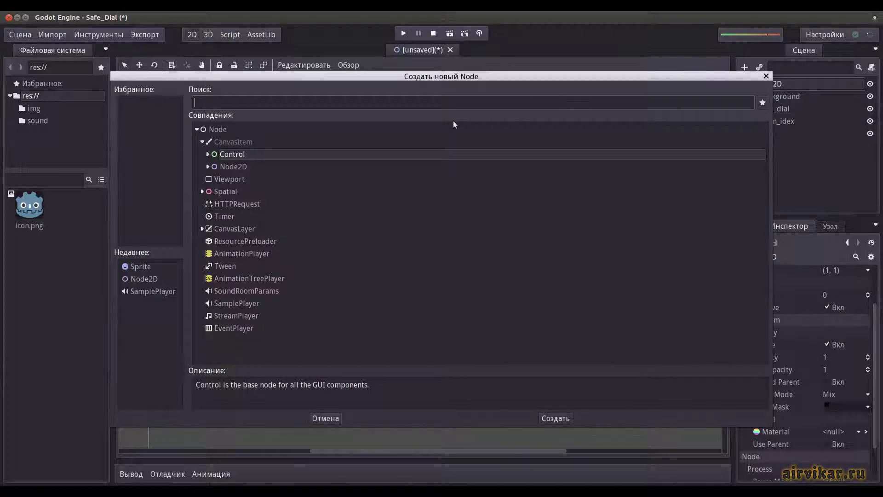
pyautogui.write('sam')
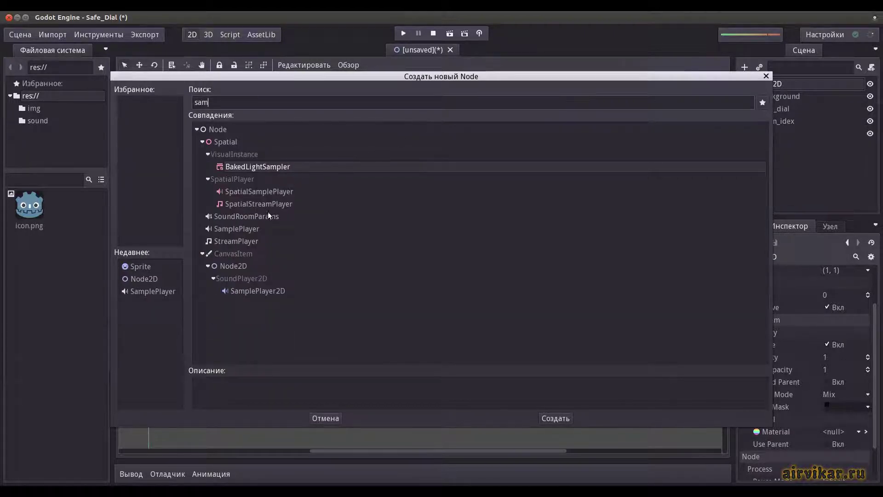
pyautogui.click(261, 229)
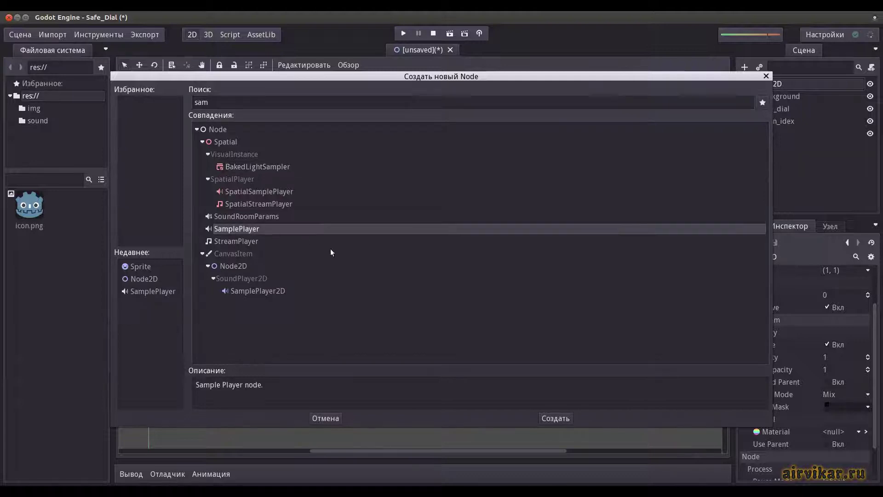
pyautogui.click(563, 417)
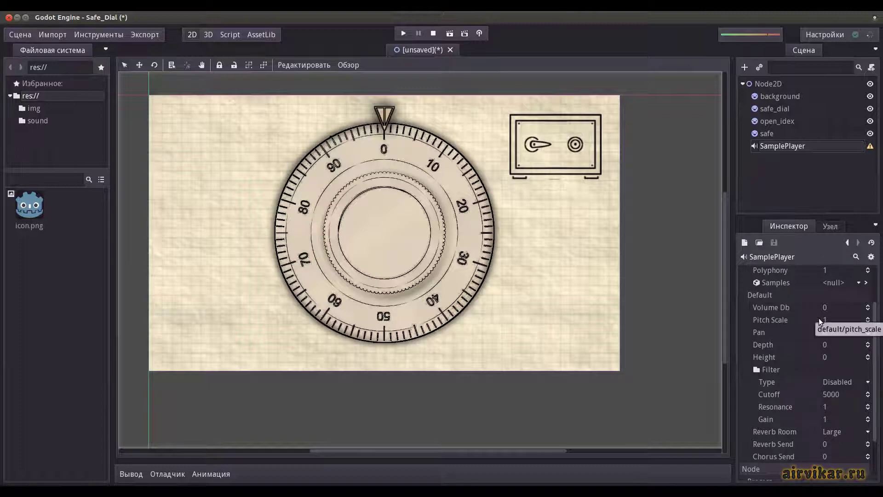
# Assign a new SampleLibrary to the SamplePlayer's Samples and open it for editing.
pyautogui.scroll(1, 812, 317)
pyautogui.scroll(1, 811, 318)
pyautogui.scroll(1, 811, 317)
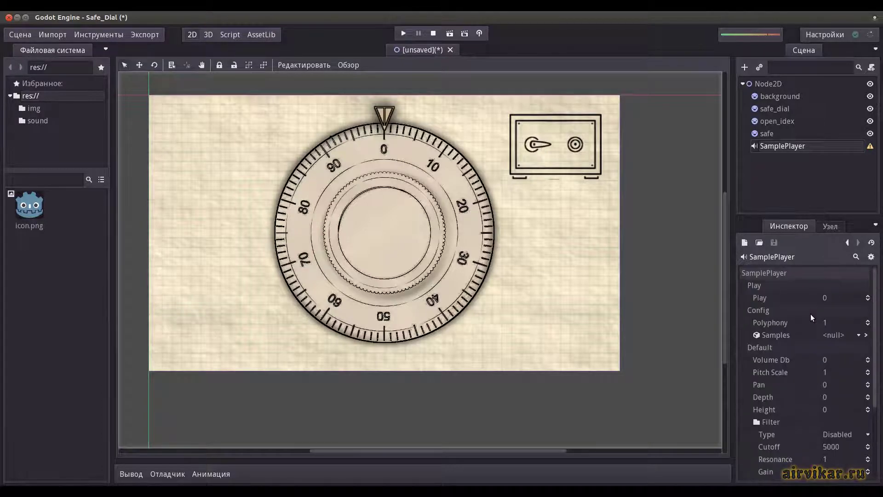
pyautogui.click(858, 335)
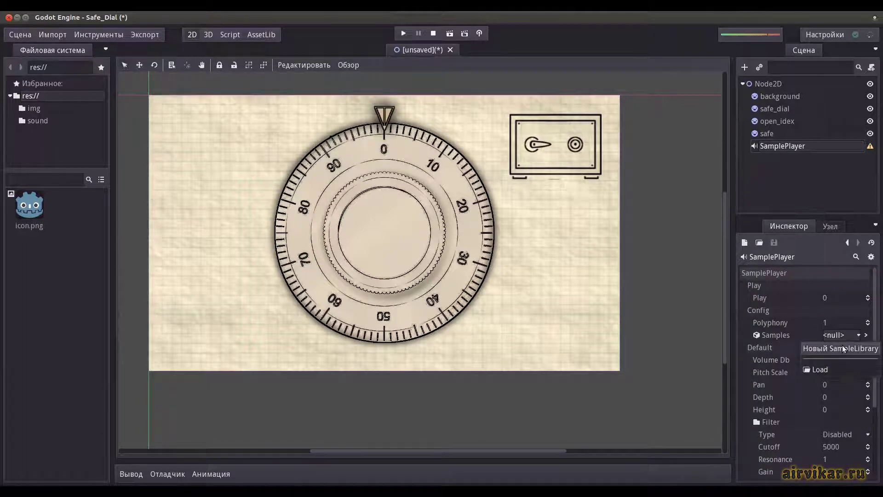
pyautogui.click(843, 346)
pyautogui.click(866, 335)
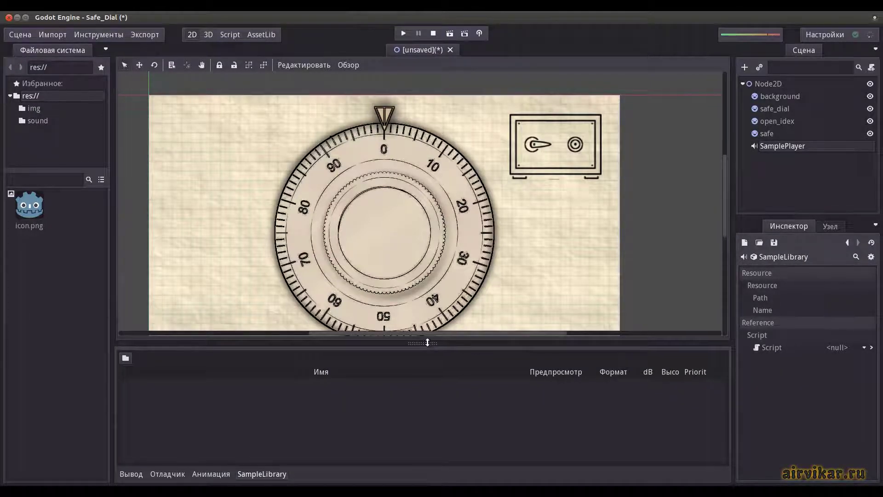
# Load sound/safe_open.wav into the sample library and preview it.
pyautogui.moveTo(431, 346); pyautogui.dragTo(431, 314)
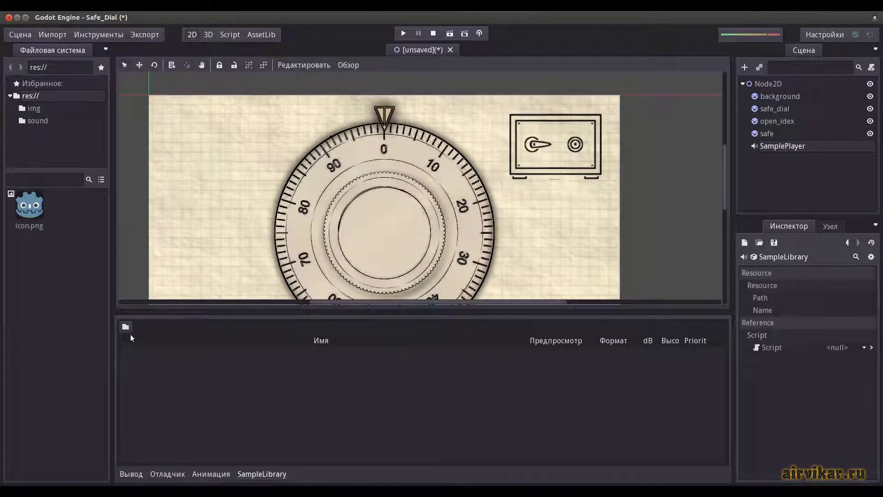
pyautogui.click(125, 328)
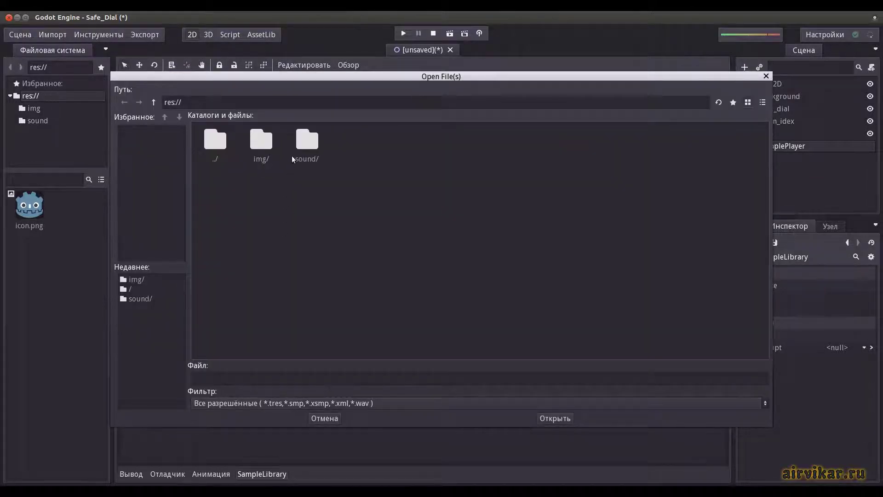
pyautogui.doubleClick(305, 145)
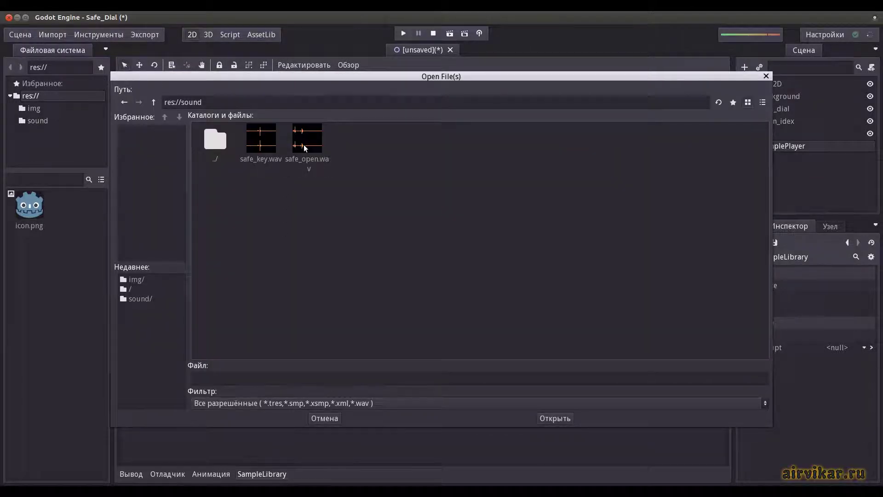
pyautogui.click(547, 419)
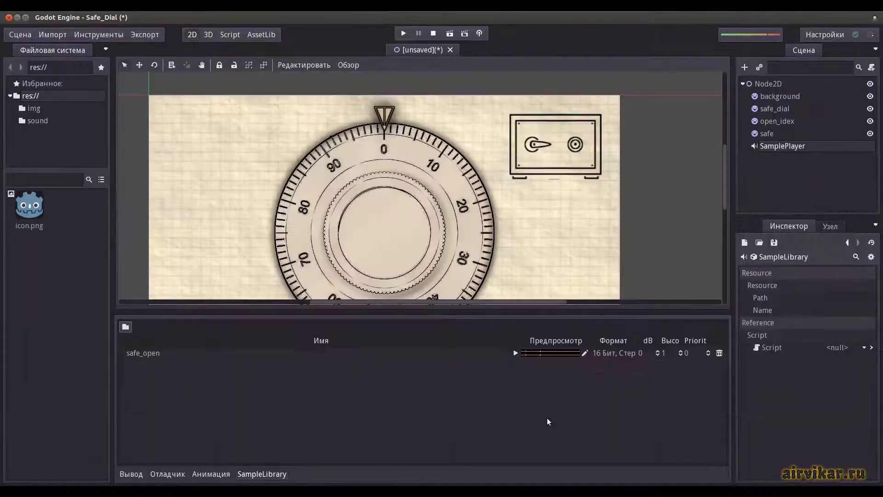
pyautogui.click(515, 353)
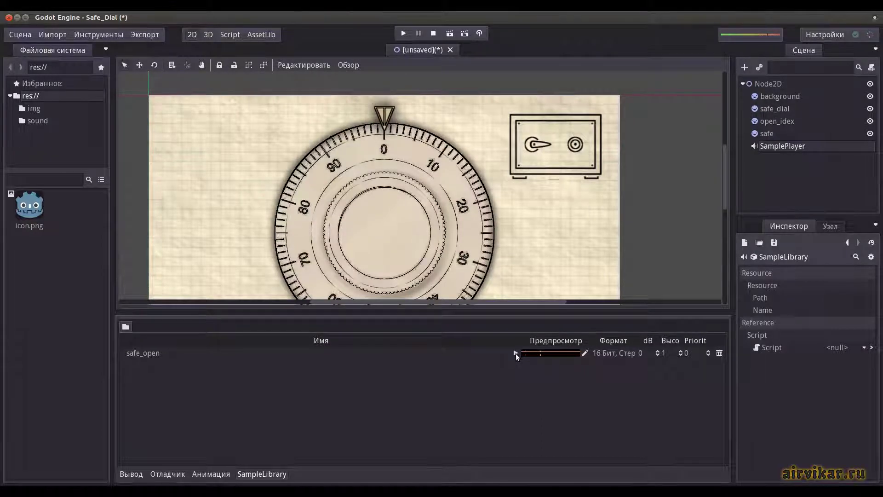
# Load safe_key.wav into the sample library and preview it.
pyautogui.click(126, 327)
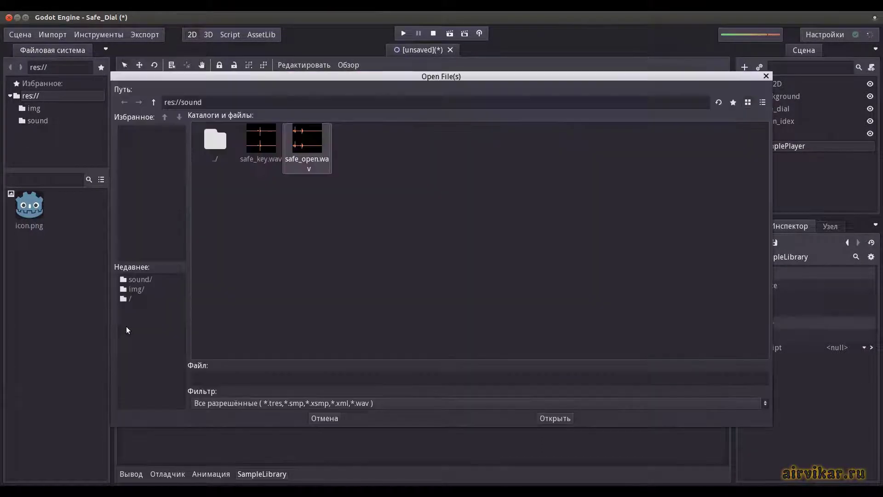
pyautogui.click(256, 148)
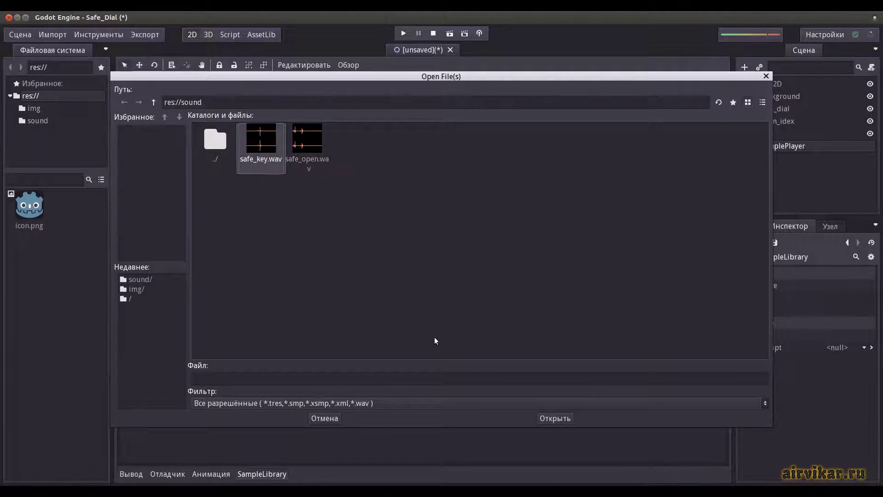
pyautogui.click(552, 417)
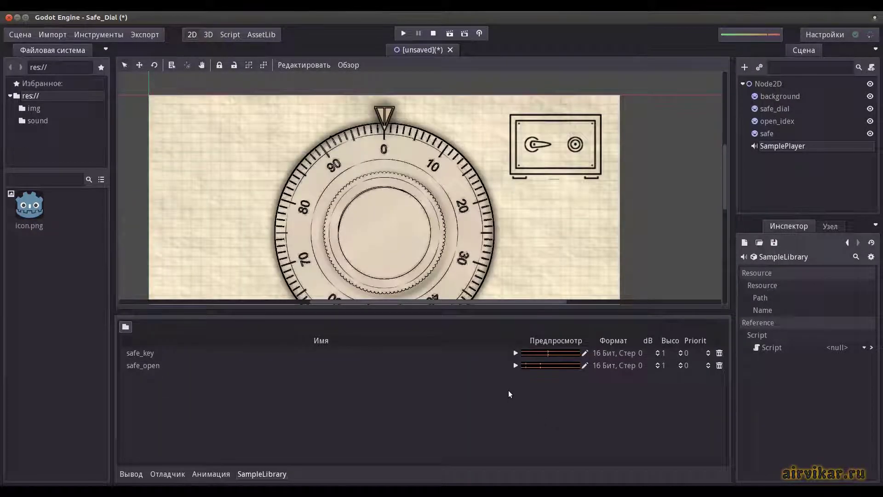
pyautogui.click(515, 353)
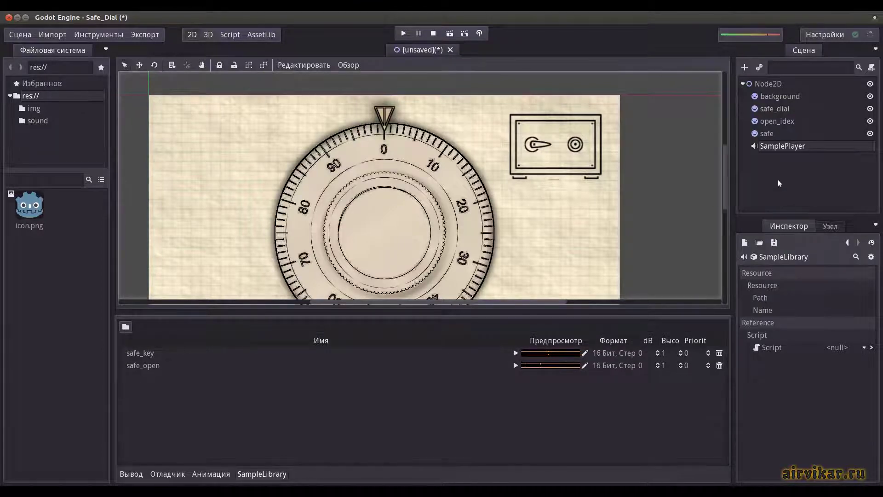
pyautogui.click(783, 84)
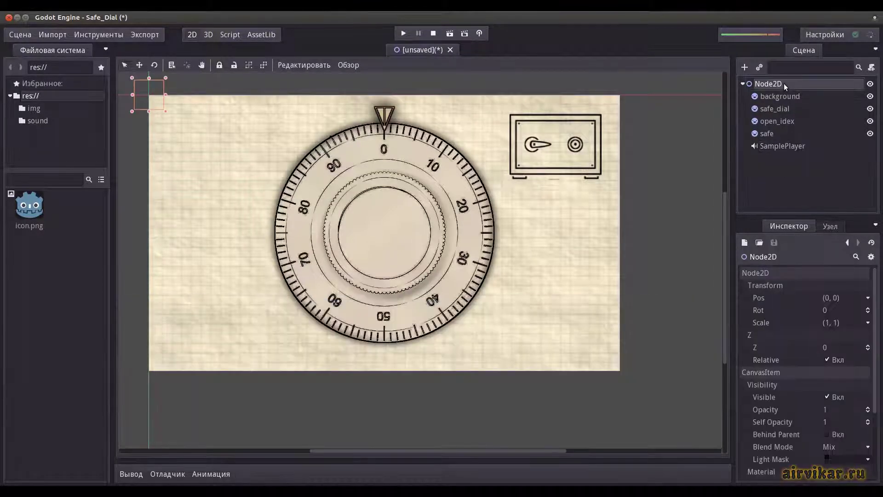
# Save the scene as safe.tscn.
pyautogui.click(20, 35)
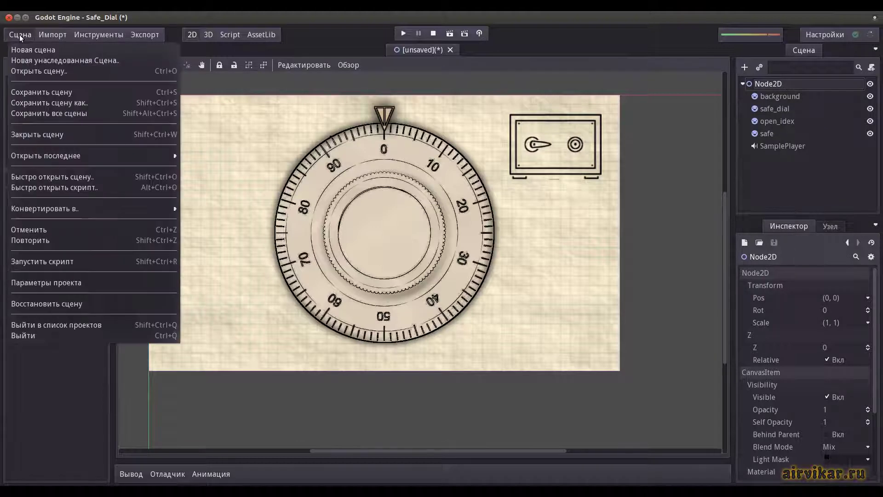
pyautogui.click(85, 103)
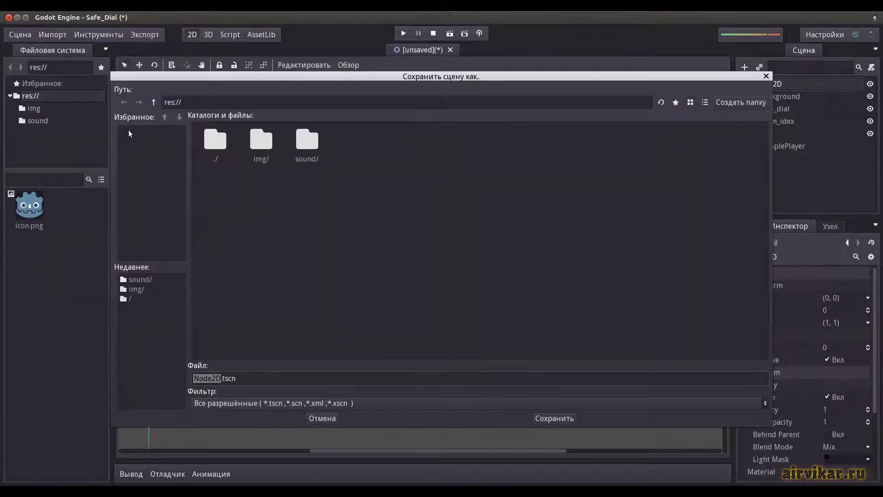
pyautogui.write('s')
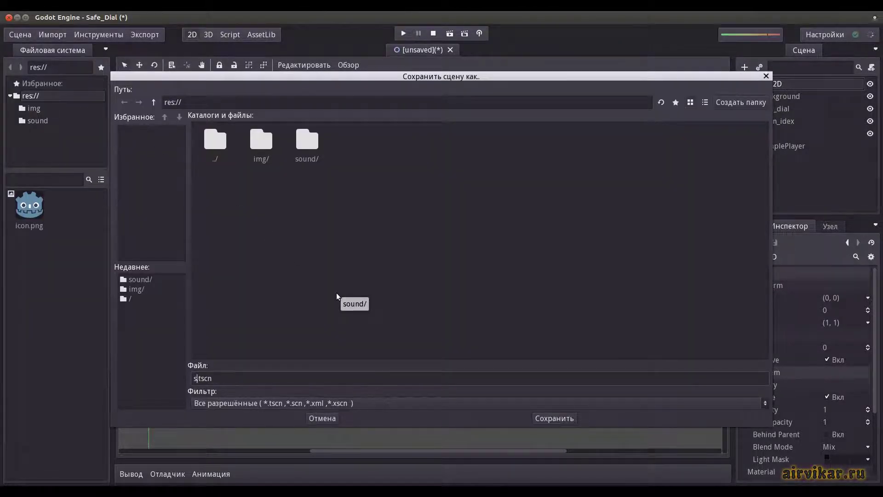
pyautogui.write('afe')
pyautogui.press('Return')
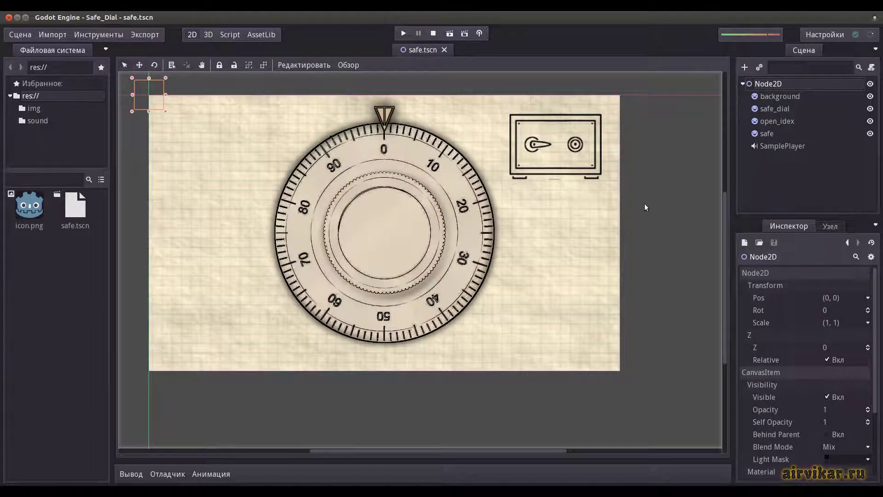
# Attach a new safe.gd script to Node2D and select its template code.
pyautogui.rightClick(805, 83)
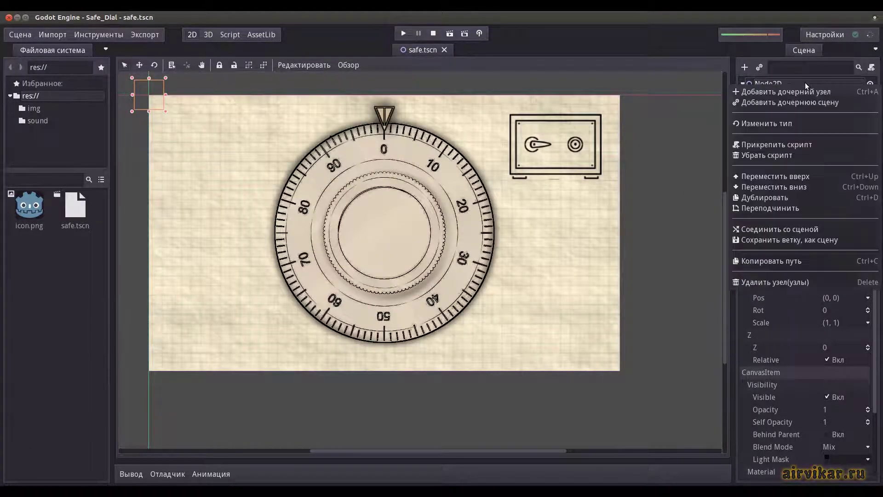
pyautogui.click(799, 144)
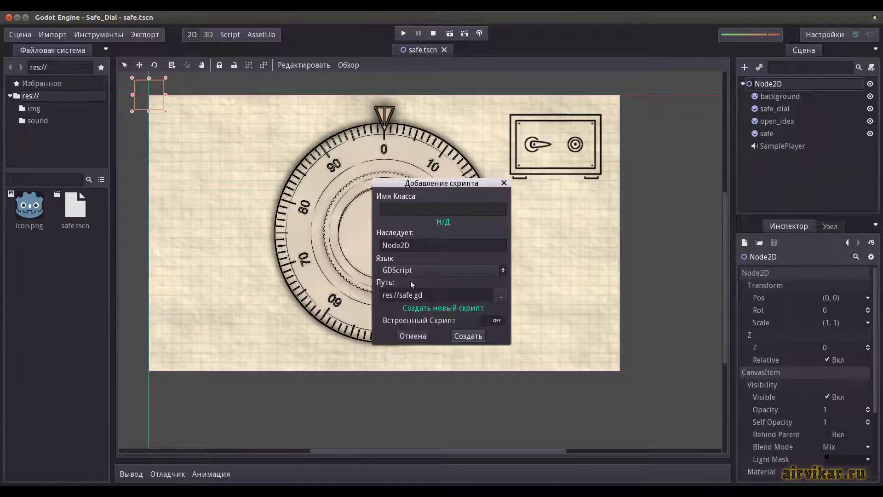
pyautogui.click(468, 336)
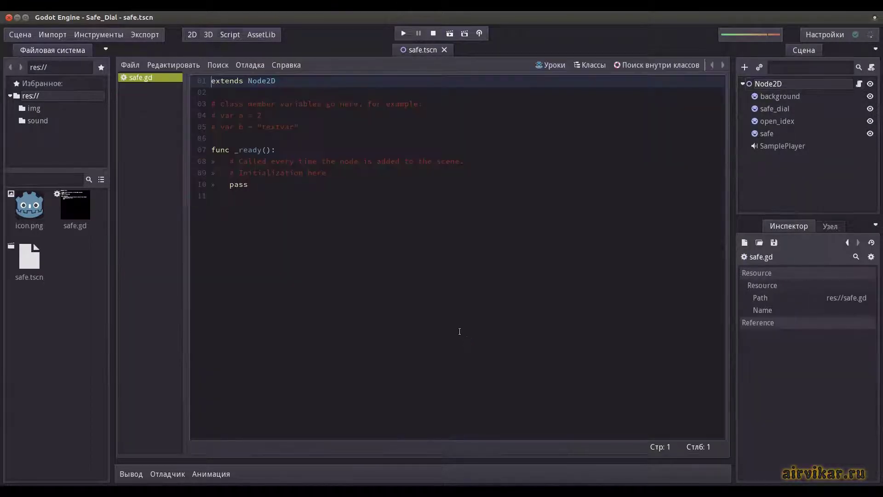
pyautogui.moveTo(214, 200); pyautogui.dragTo(203, 74)
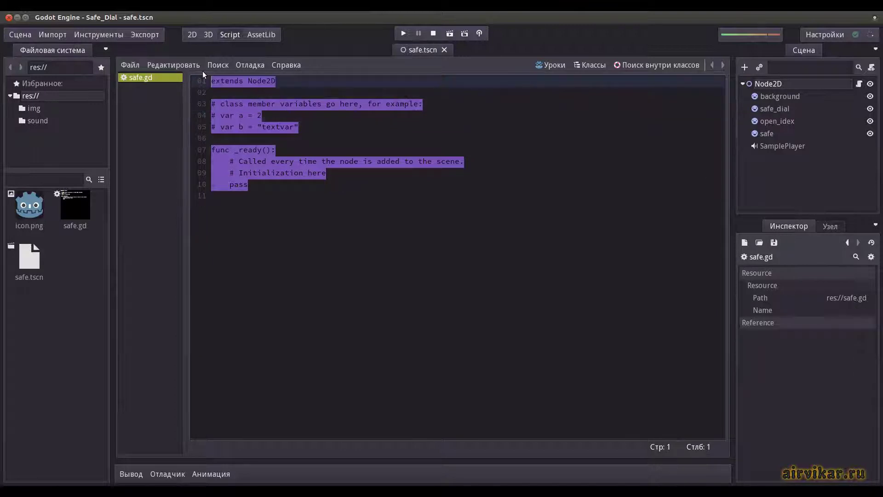
# Replace the template with extends Node2D and variables pin_code [9,69,24,12], fix, dir, rot, key, code.
pyautogui.press('Delete')
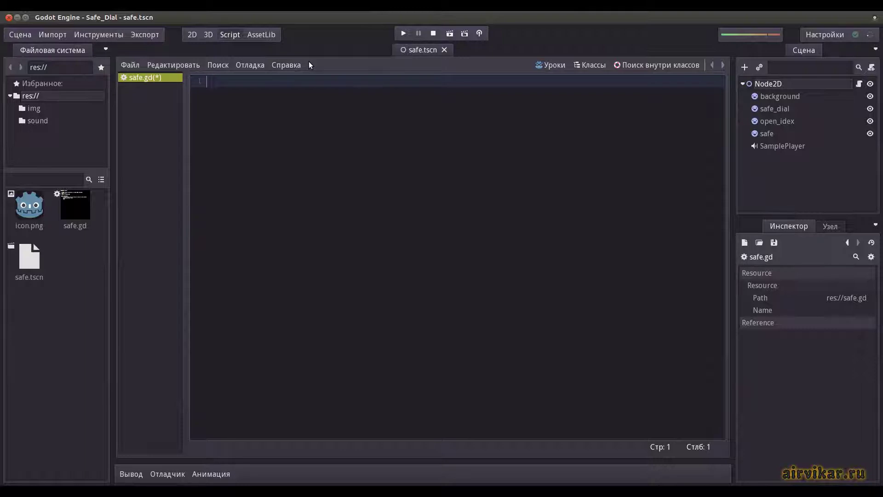
pyautogui.write('exte')
pyautogui.write('nds Node2D')
pyautogui.press('Return')
pyautogui.press('Return')
pyautogui.write('var')
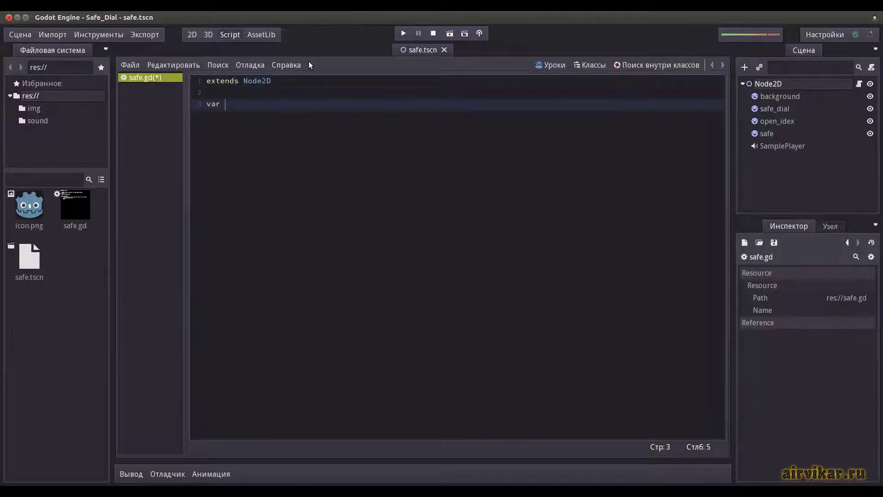
pyautogui.write(' pin_code = [9,69')
pyautogui.write(',24,12]')
pyautogui.press('Return')
pyautogui.write('var fix')
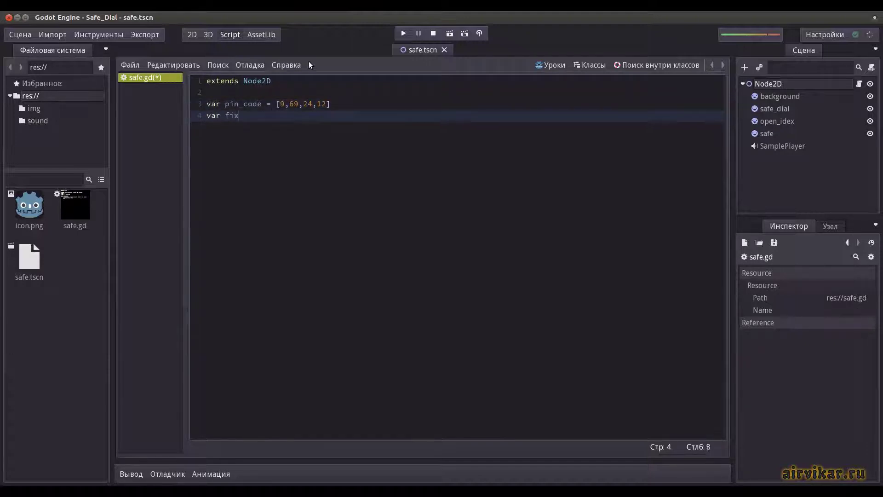
pyautogui.write(' = ["start","st')
pyautogui.write('art"]; var dir =')
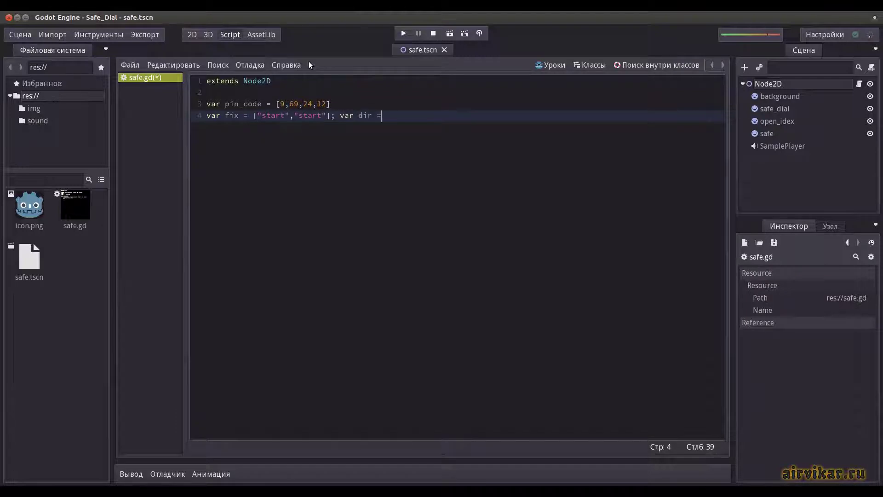
pyautogui.write(' "start"')
pyautogui.press('Return')
pyautogui.write('var ro')
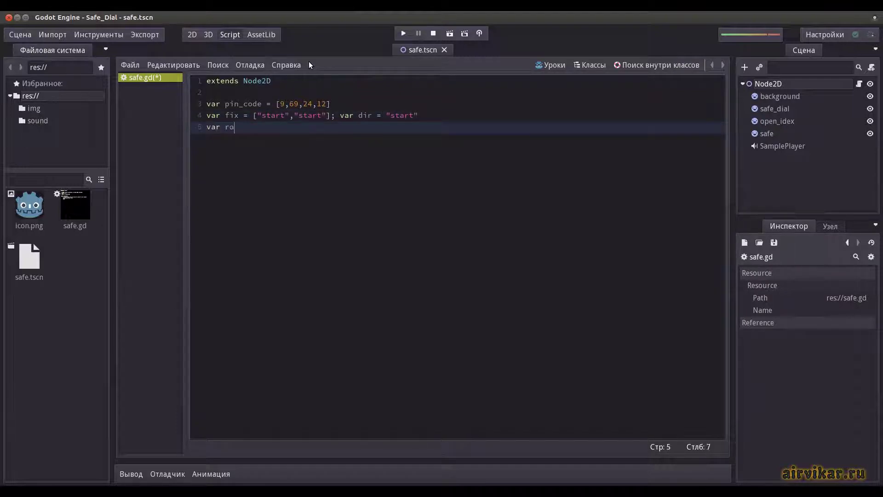
pyautogui.write('t = 0; var key =')
pyautogui.write(' []; var code =')
pyautogui.write(' []')
# Add a _ready function that fills key with 0–99 and enables input processing.
pyautogui.press('Return')
pyautogui.press('Return')
pyautogui.write('func _ready')
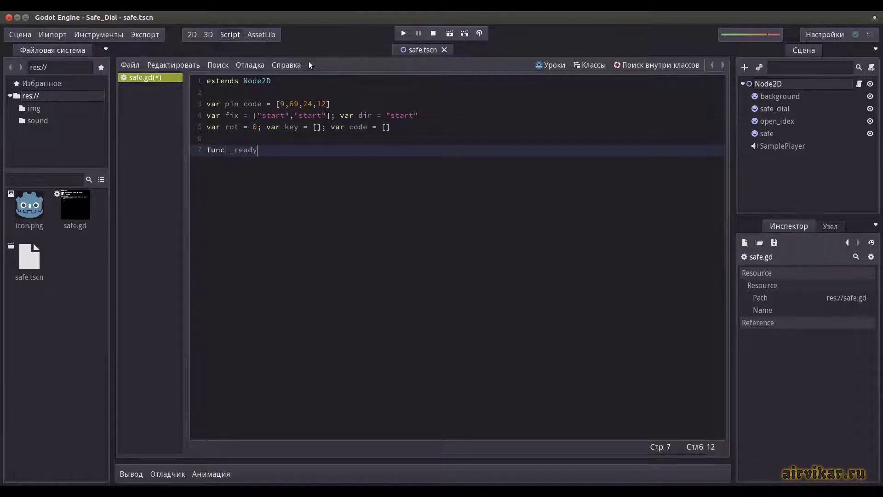
pyautogui.write('(): for x in ra')
pyautogui.write('nge(100): key.a')
pyautogui.write('ppend(x); set_pr')
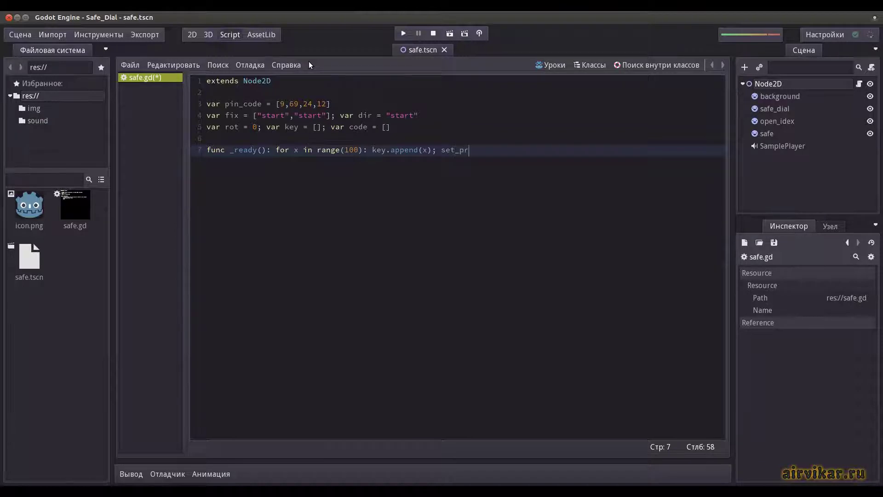
pyautogui.write('ocess_input(true')
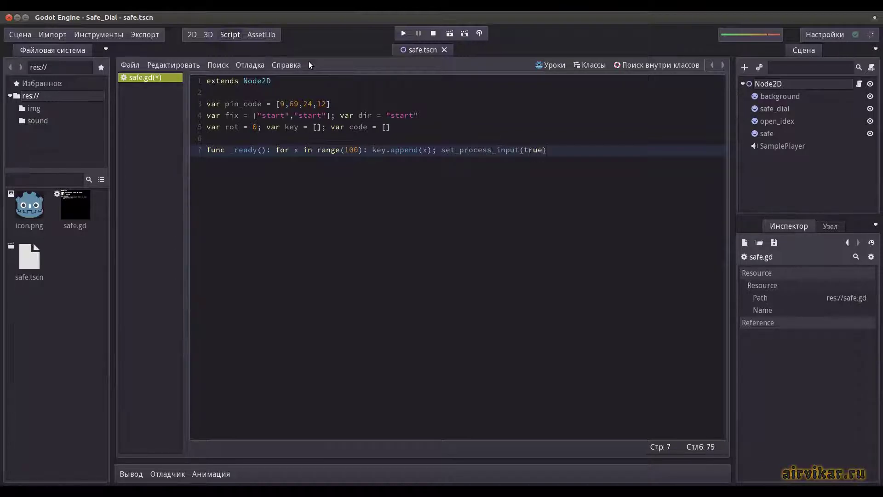
pyautogui.press('Return')
pyautogui.press('Return')
# Begin _input(event) with an inactive-SamplePlayer check, a KEY_RIGHT check and direction-change code recording.
pyautogui.write('func _input(e')
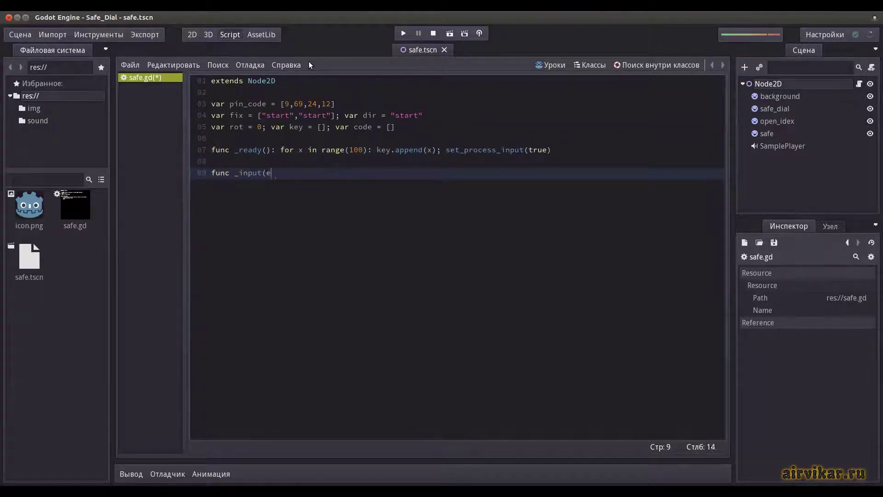
pyautogui.write('vent):')
pyautogui.press('Return')
pyautogui.write('if get_')
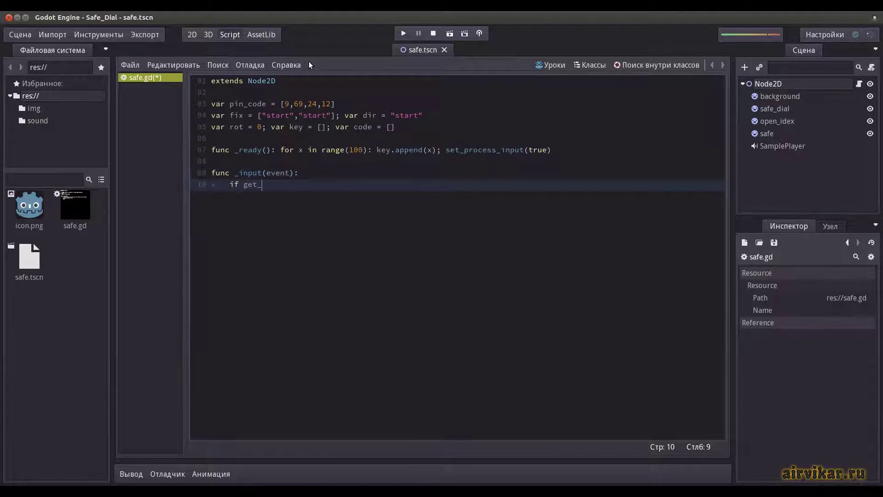
pyautogui.write('node("SamplePlaye')
pyautogui.write('r").is_active(')
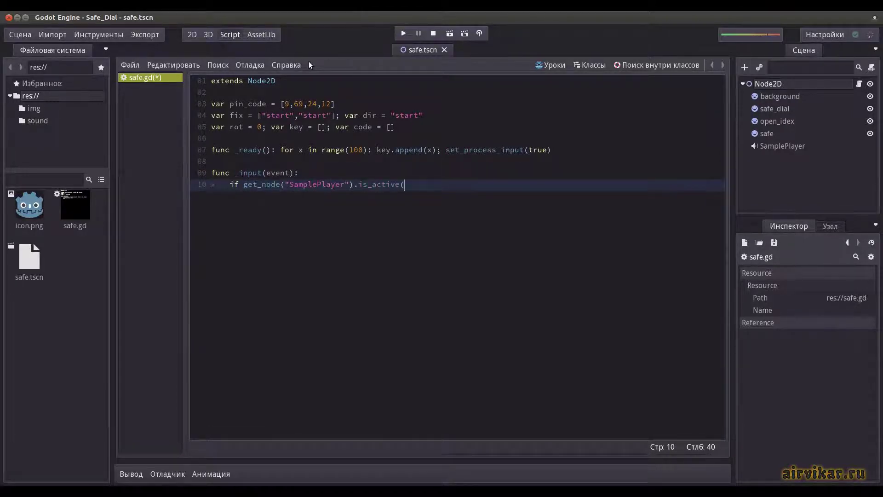
pyautogui.write(') != true:')
pyautogui.press('Return')
pyautogui.write('if In')
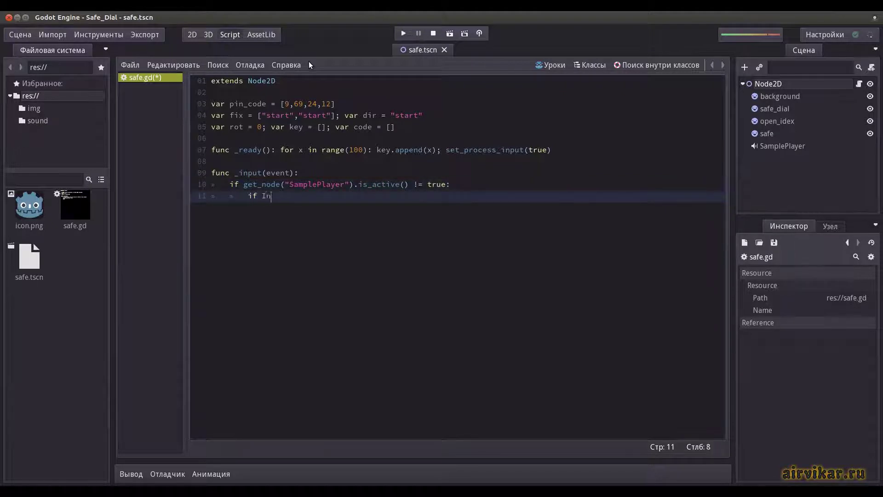
pyautogui.write('put.is_key_pres')
pyautogui.write('sed(KEY_RIGHT):')
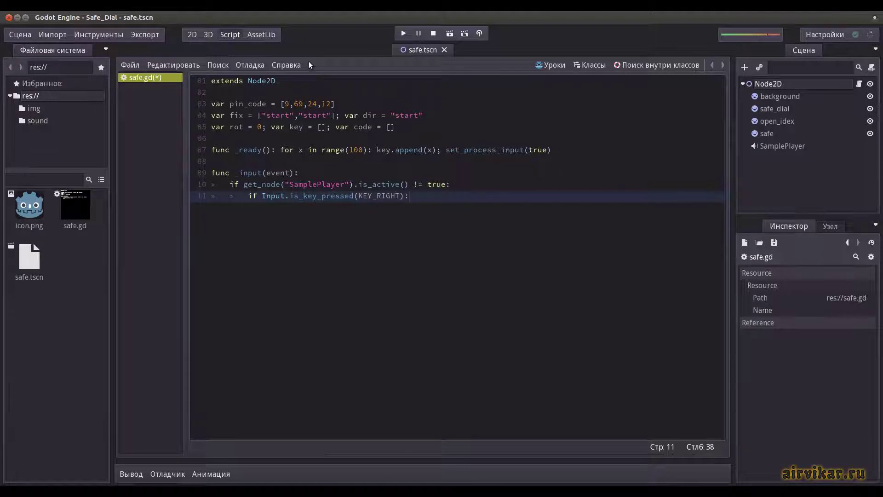
pyautogui.press('Return')
pyautogui.write('if dir == fix[')
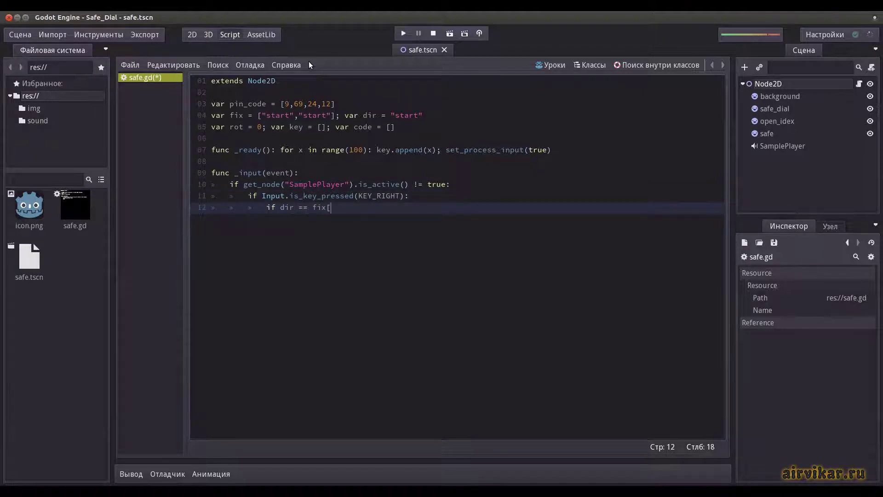
pyautogui.write('0]: code.push_ba')
pyautogui.write('ck(key[0]); dir ')
pyautogui.write('= "right"; fix ')
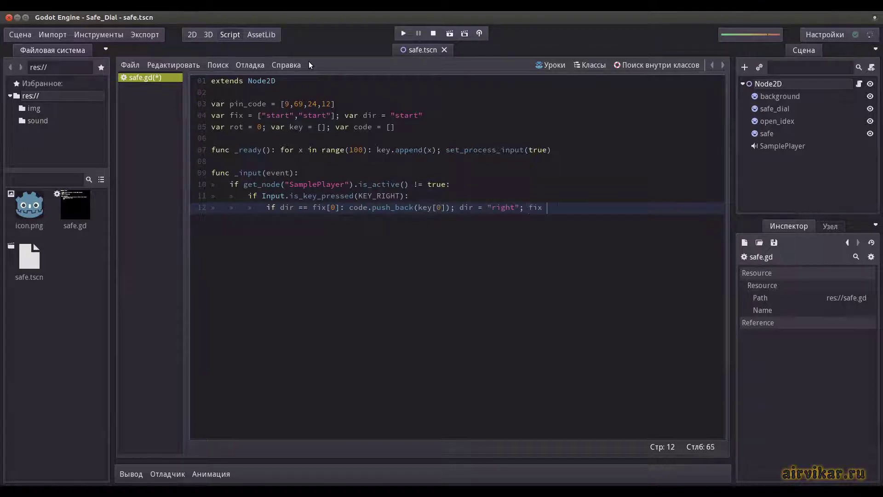
pyautogui.write('= ["left","righ')
pyautogui.write('t"]')
# On right arrow, shift the key list forward, rotate safe_dial by deg2rad(3.6) and play safe_key.
pyautogui.press('Return')
pyautogui.write('key.push_bac')
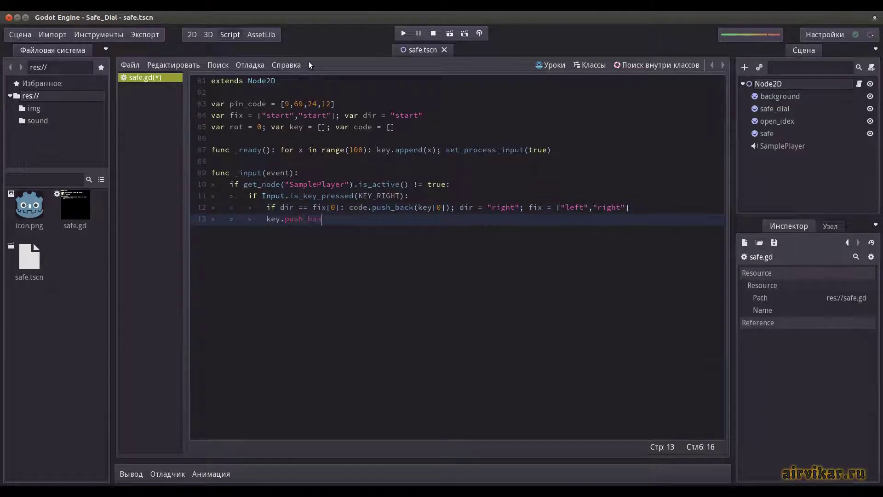
pyautogui.write('k(key[0]); key.p')
pyautogui.write('op_front()')
pyautogui.press('Return')
pyautogui.write('rot +')
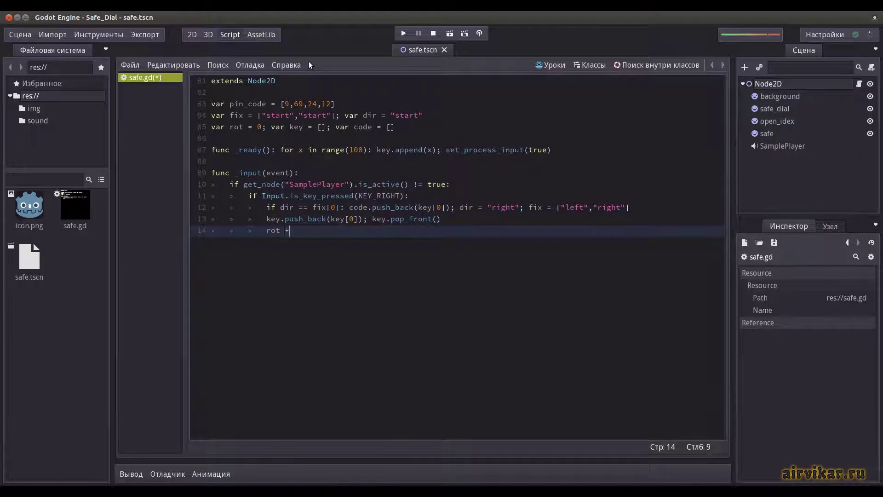
pyautogui.write('= deg2rad(3.6)')
pyautogui.press('Return')
pyautogui.write('get_node("safe_d')
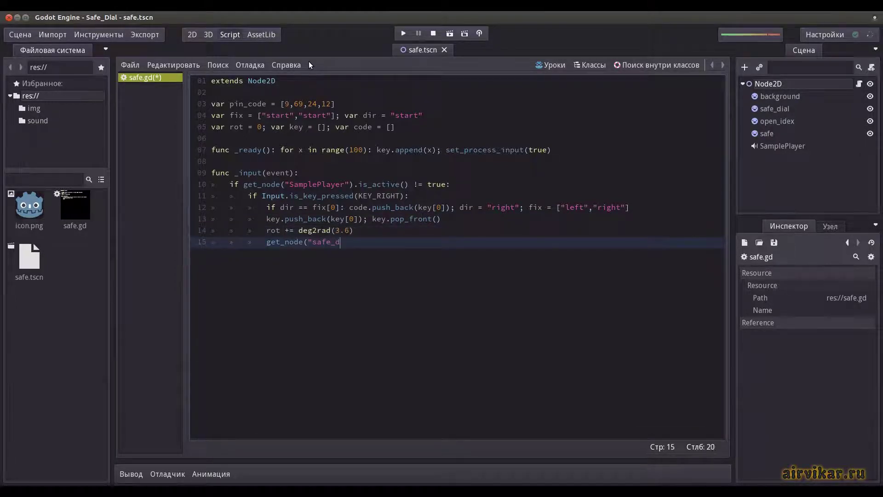
pyautogui.write('ial").set_rot(r')
pyautogui.write('ot)')
pyautogui.press('Return')
pyautogui.write('get_node("S')
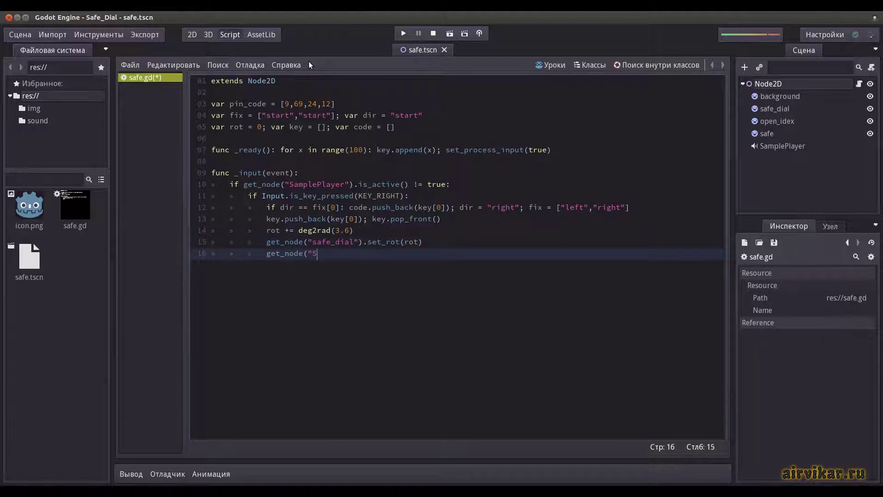
pyautogui.write('amplePlayer").p')
pyautogui.write('lay("safe_key")')
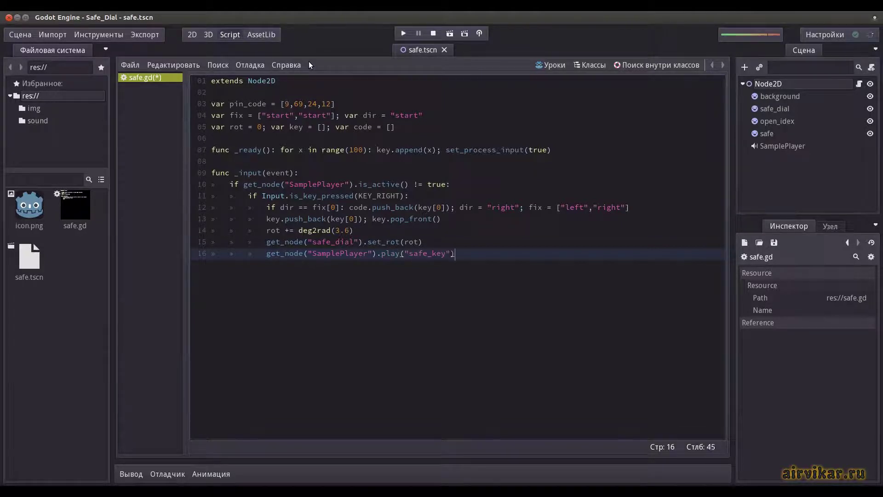
pyautogui.press('Return')
pyautogui.write('if Inp')
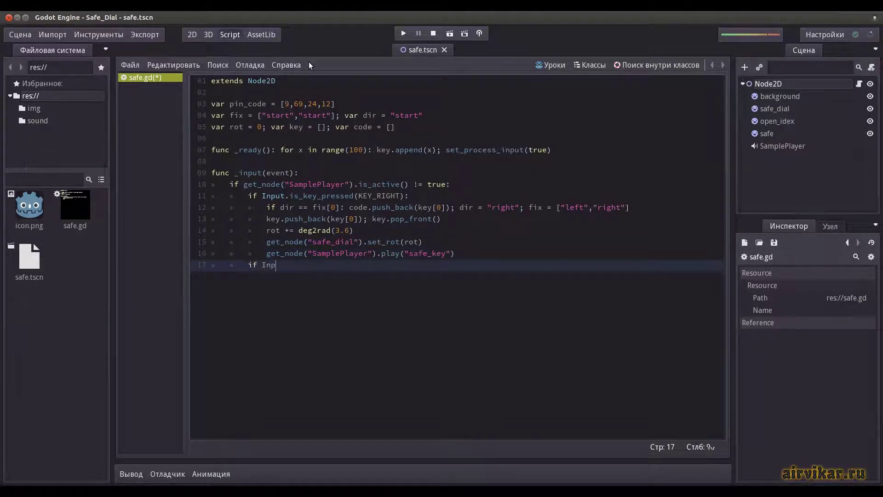
# Add the KEY_LEFT check with fix[1] direction recording and shift the key list backward.
pyautogui.write('ut.is_key_presse')
pyautogui.write('d(KEY_LEFT):')
pyautogui.press('Return')
pyautogui.write('if')
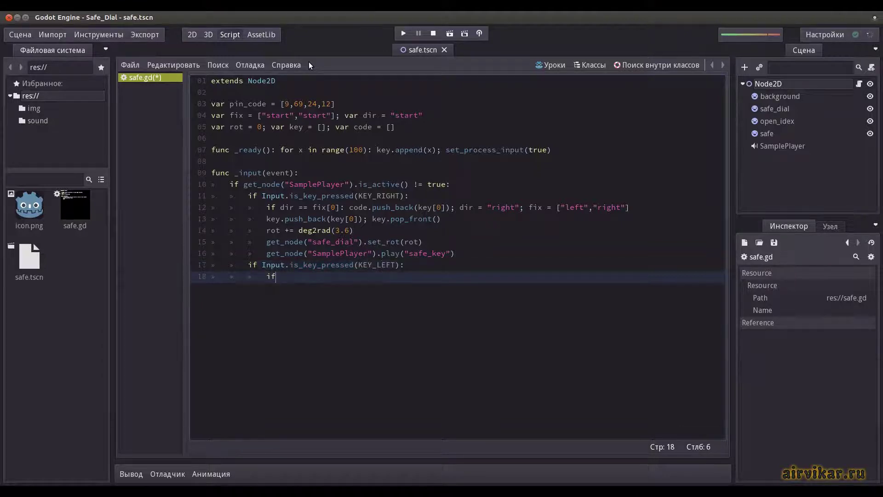
pyautogui.write(' dir == fix[1]: ')
pyautogui.write('code.push_back(ke')
pyautogui.write('y[0]); dir = "')
pyautogui.write('left"; fix = ["')
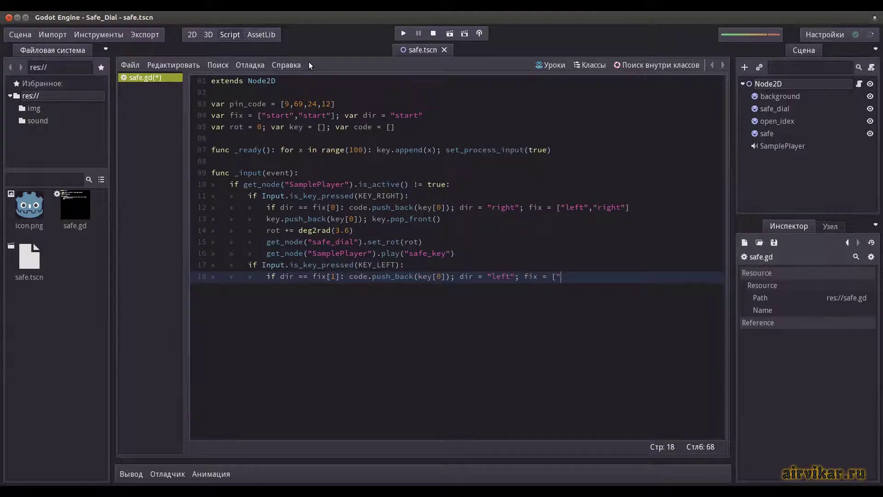
pyautogui.write('left","right"')
pyautogui.press('Return')
pyautogui.write('key.push_front')
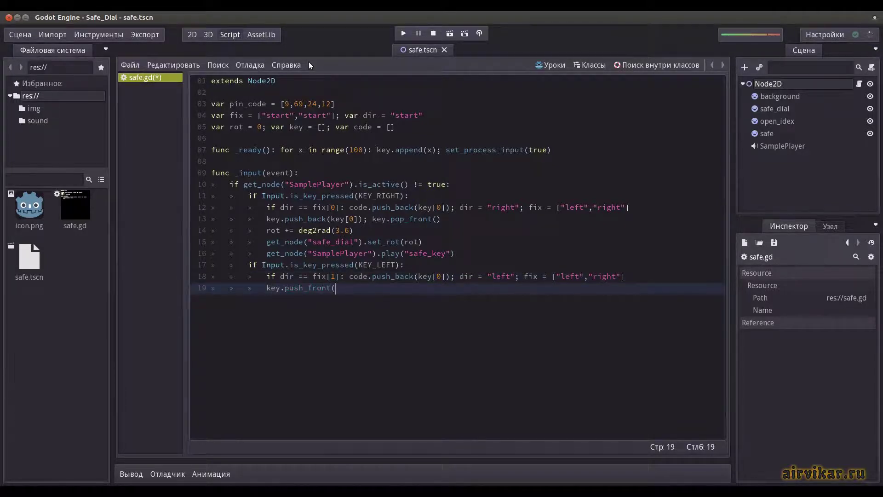
pyautogui.write('(key[99]); key.po')
pyautogui.write('p_back()')
# On left arrow, rotate safe_dial by -deg2rad(3.6) and play safe_key.
pyautogui.press('Return')
pyautogui.write('rot -= ')
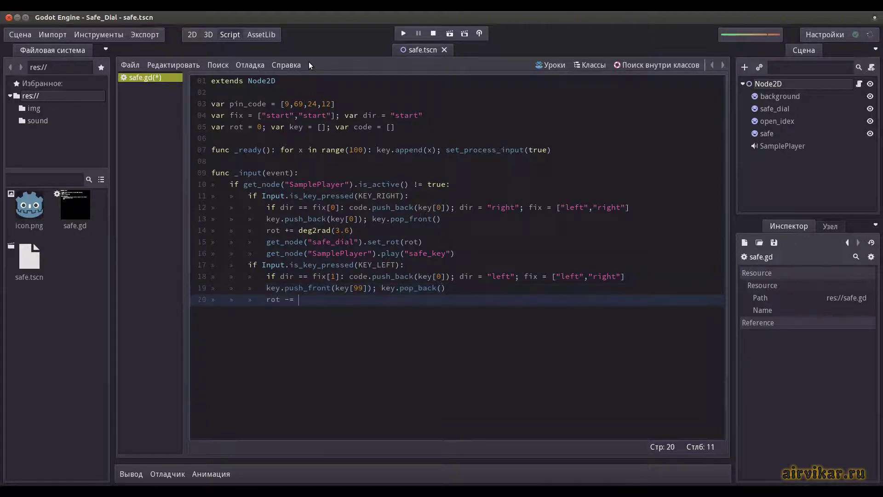
pyautogui.write('deg2rad(3.6)')
pyautogui.press('Return')
pyautogui.write('ge')
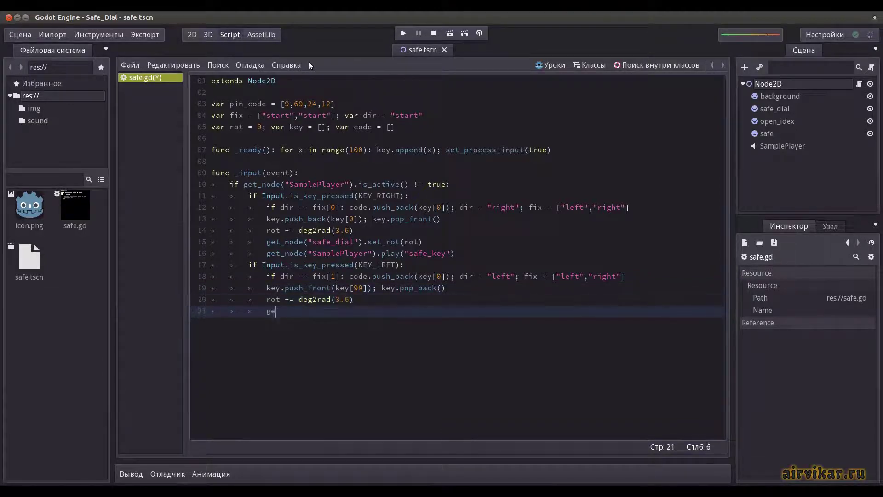
pyautogui.write('t_node("safe_dial")')
pyautogui.write('.set_rot(rot')
pyautogui.write(')')
pyautogui.press('Return')
pyautogui.write('get_node("Sam')
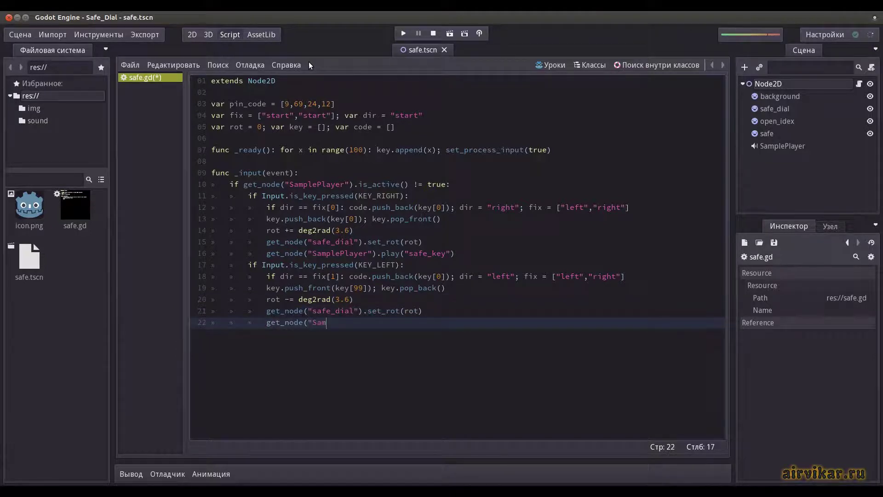
pyautogui.write('plePlayer").pla')
pyautogui.write('y("safe_key")')
pyautogui.press('Return')
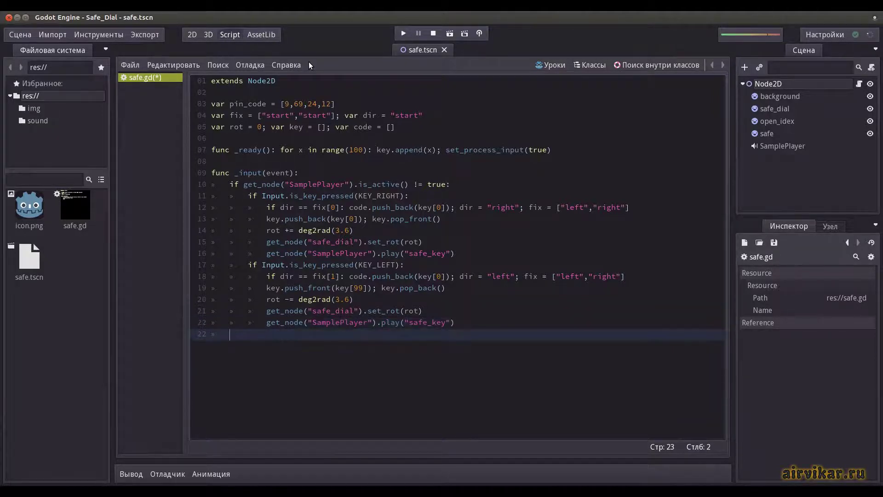
# Trim code when longer than pin_code; on a match set safe to frame 1 and play safe_open.
pyautogui.write('if code.')
pyautogui.write('size() == pin_c')
pyautogui.write('ode.size()+1:')
pyautogui.press('Return')
pyautogui.write('co')
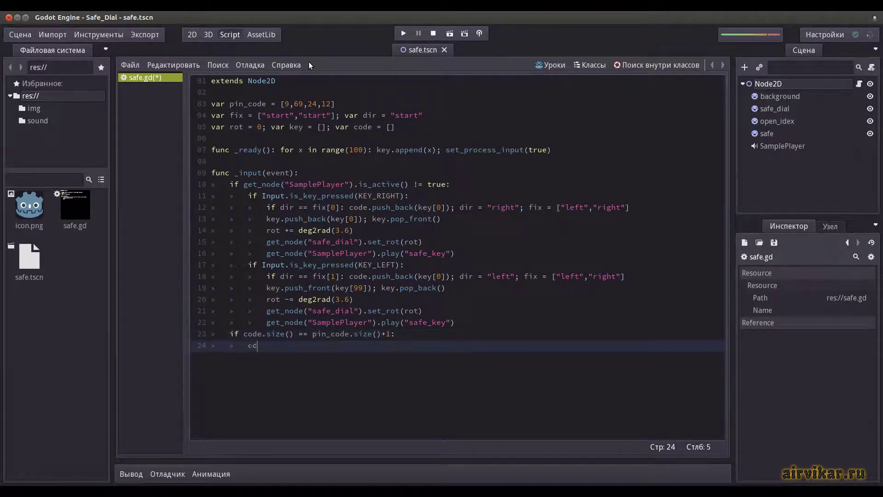
pyautogui.write('de.pop_front()')
pyautogui.press('Return')
pyautogui.write('if code == pin_')
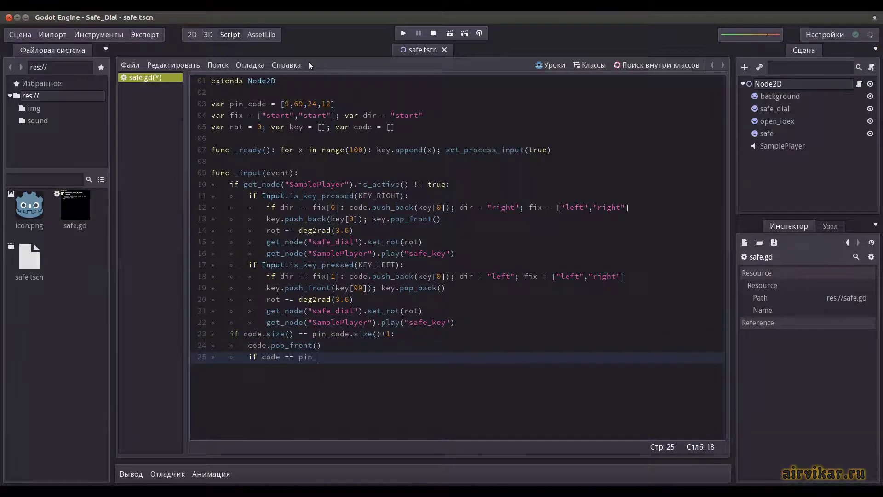
pyautogui.write('code:')
pyautogui.press('Return')
pyautogui.write('get_node(')
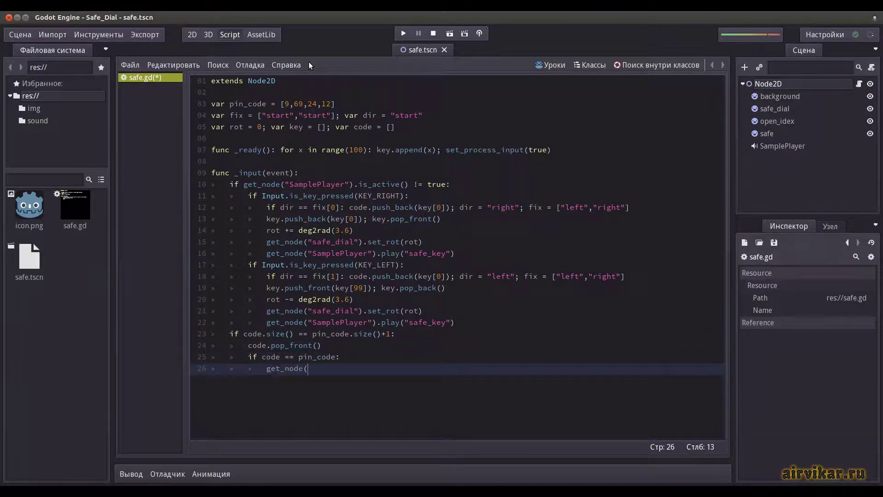
pyautogui.write('"safe").set_fra')
pyautogui.write('me(1)')
pyautogui.press('Return')
pyautogui.write('get_node(')
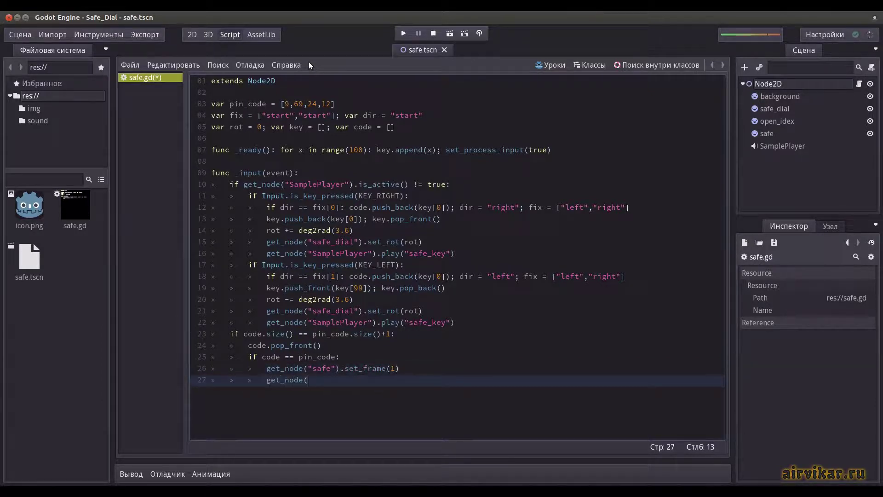
pyautogui.write('"SamplePlayer").')
pyautogui.write('play("safe_open')
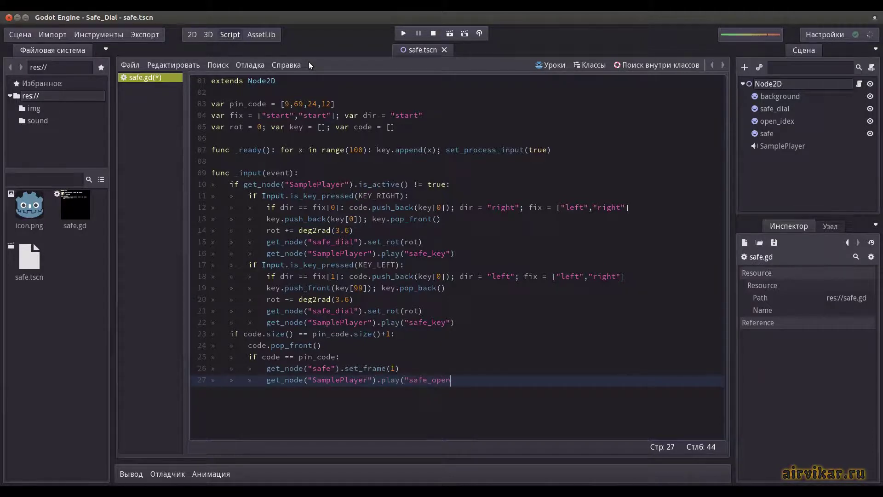
pyautogui.write('")')
pyautogui.press('Return')
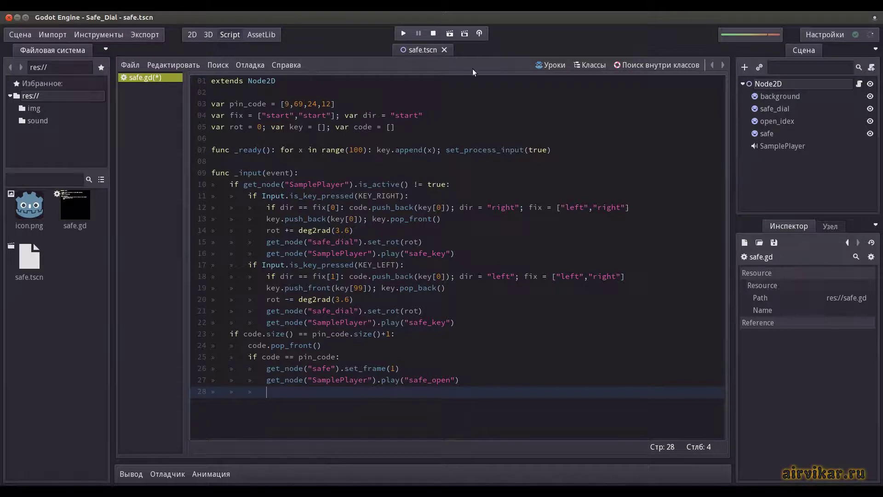
# Run the scene and move the Safe_Dial game window toward the screen centre.
pyautogui.click(450, 33)
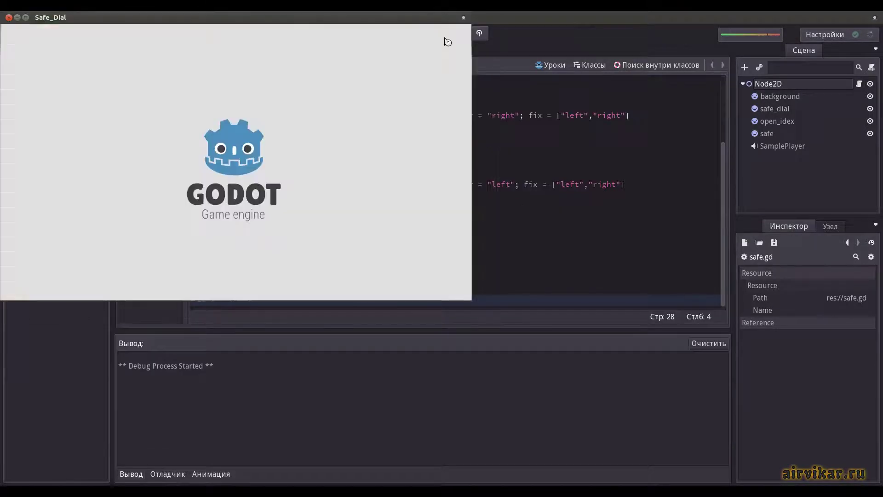
pyautogui.moveTo(429, 22)
pyautogui.mouseDown()
pyautogui.moveTo(617, 178)
pyautogui.moveTo(613, 164)
pyautogui.mouseUp()
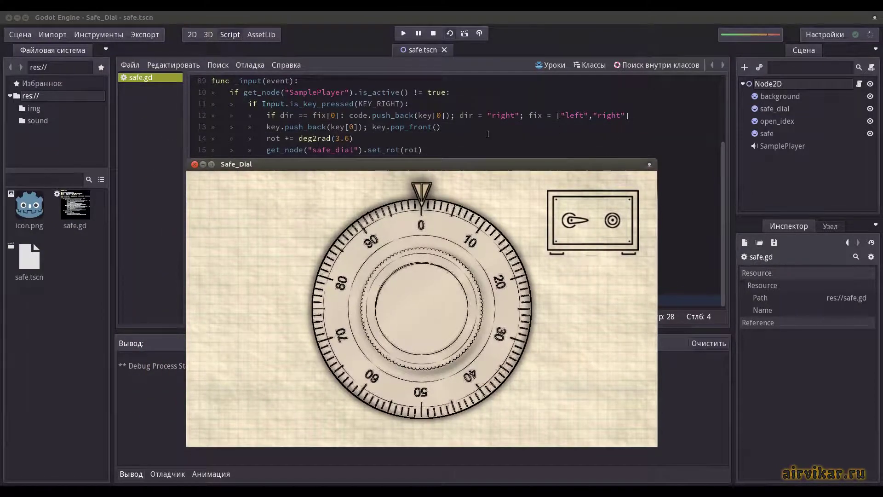
pyautogui.scroll(3, 473, 138)
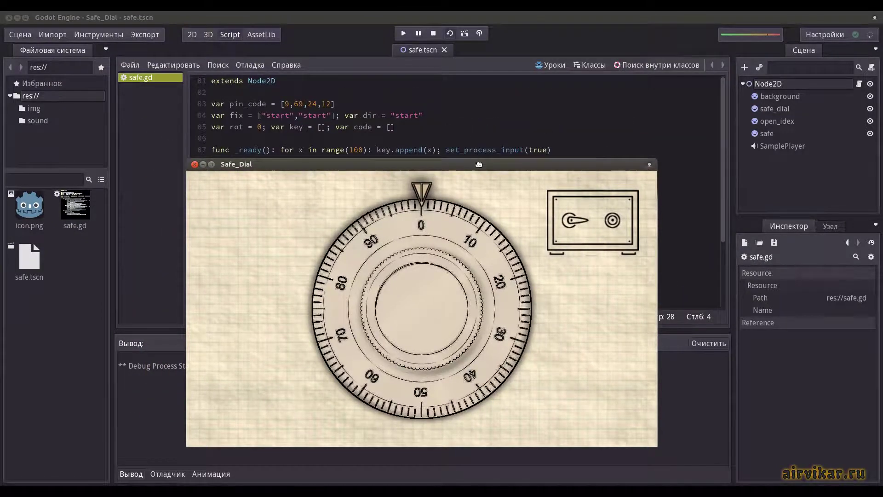
pyautogui.moveTo(478, 164); pyautogui.dragTo(475, 125)
pyautogui.moveTo(476, 120); pyautogui.dragTo(477, 120)
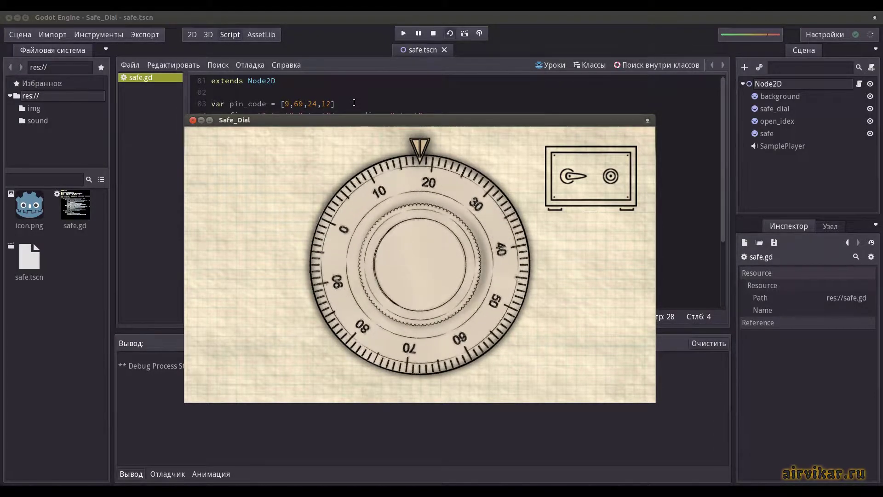
# Close the game window and change pin_code to [95,9,69,24,12].
pyautogui.click(192, 121)
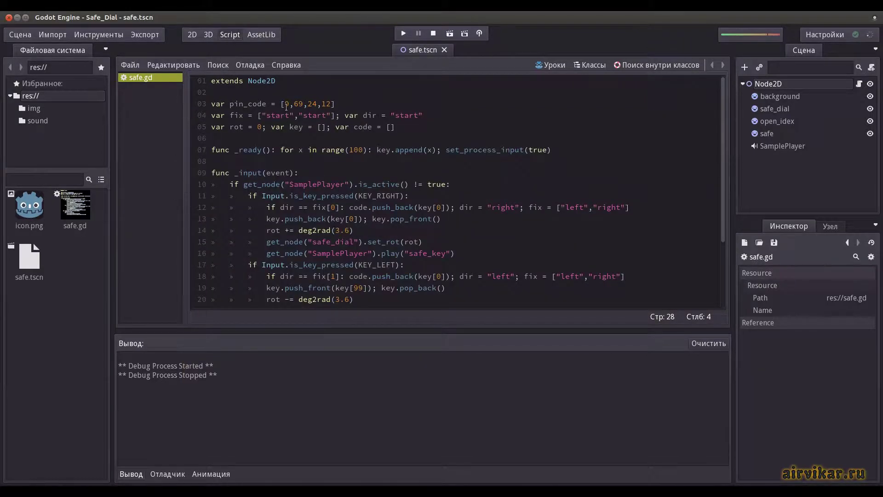
pyautogui.click(284, 104)
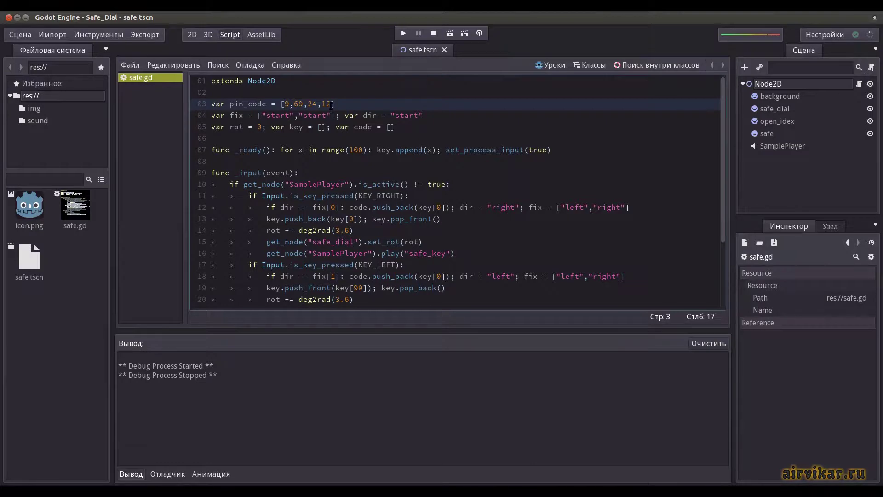
pyautogui.write('95')
pyautogui.write(',')
pyautogui.press('Delete')
pyautogui.write('9')
pyautogui.click(356, 104)
# Run the scene again, centre the game window and turn the dial left to about 95.
pyautogui.click(450, 35)
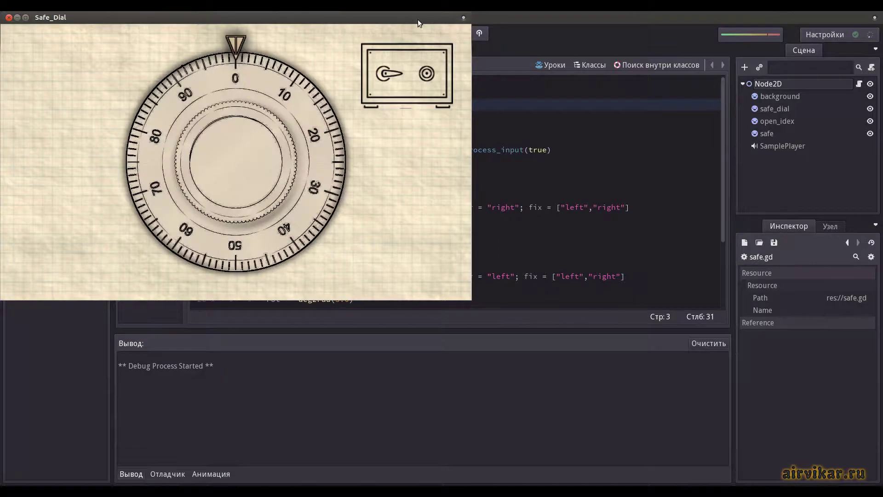
pyautogui.moveTo(418, 20); pyautogui.dragTo(573, 118)
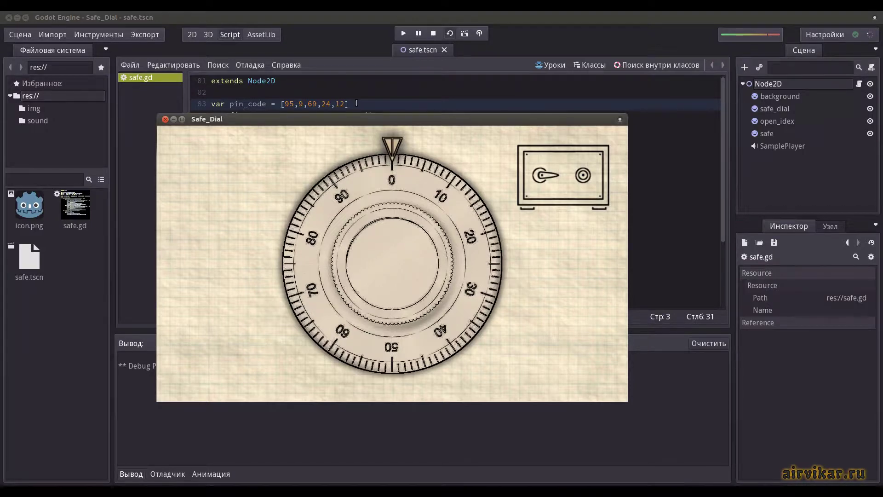
pyautogui.press('Left')
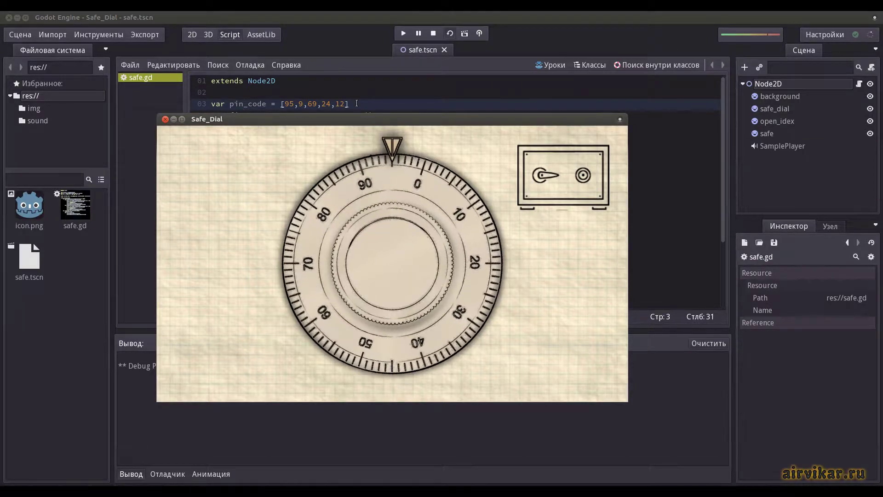